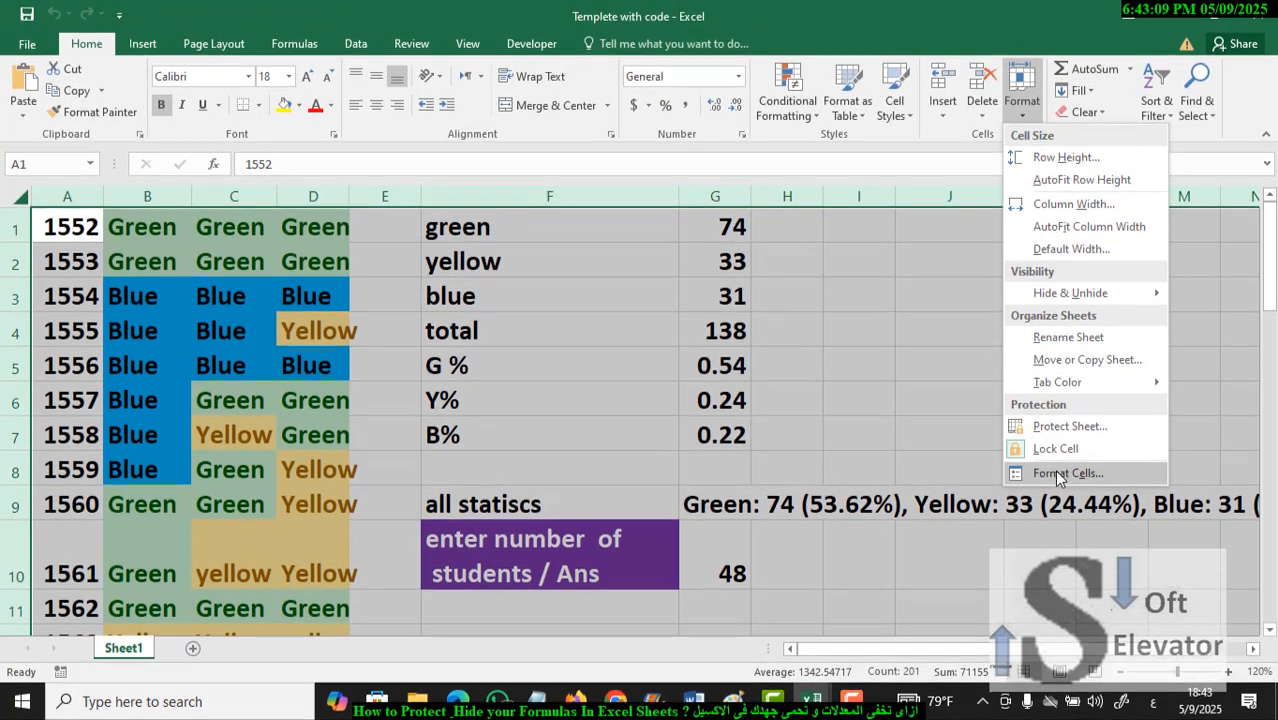
- Turn off the Locked protection setting for all cells in the worksheet
left_click(1055, 471)
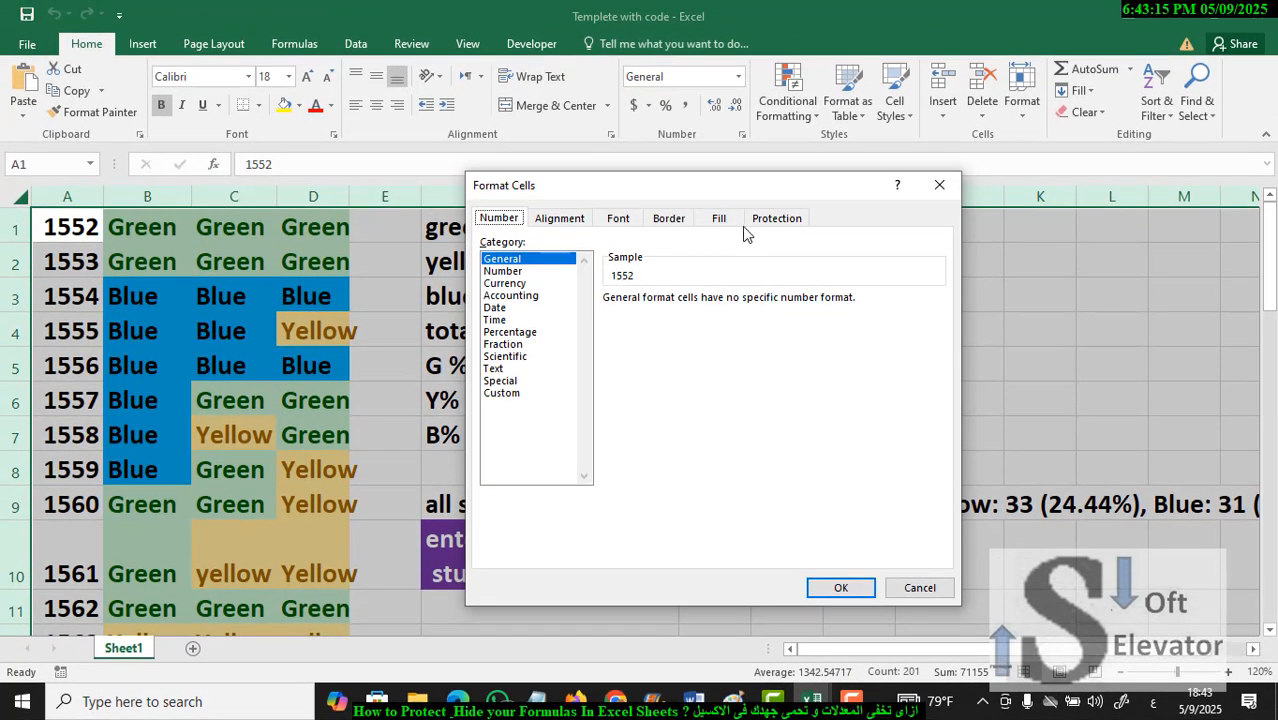
left_click(758, 228)
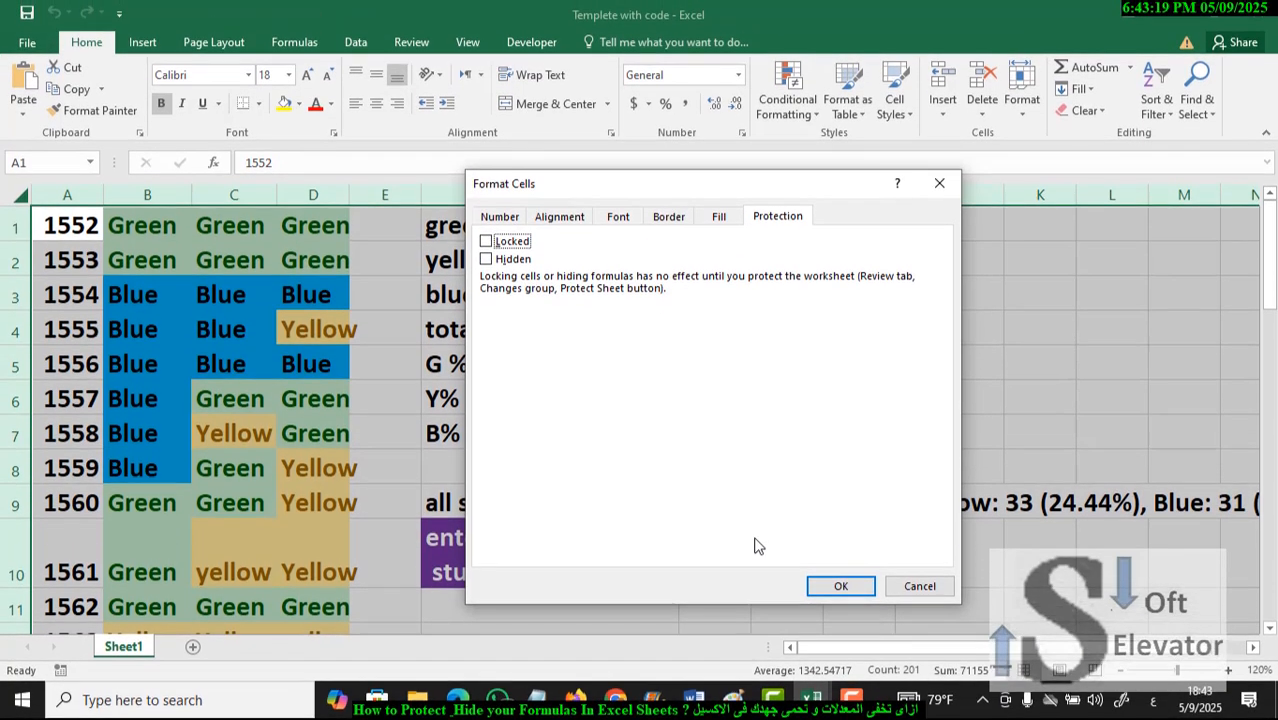
left_click(823, 591)
left_click(818, 582)
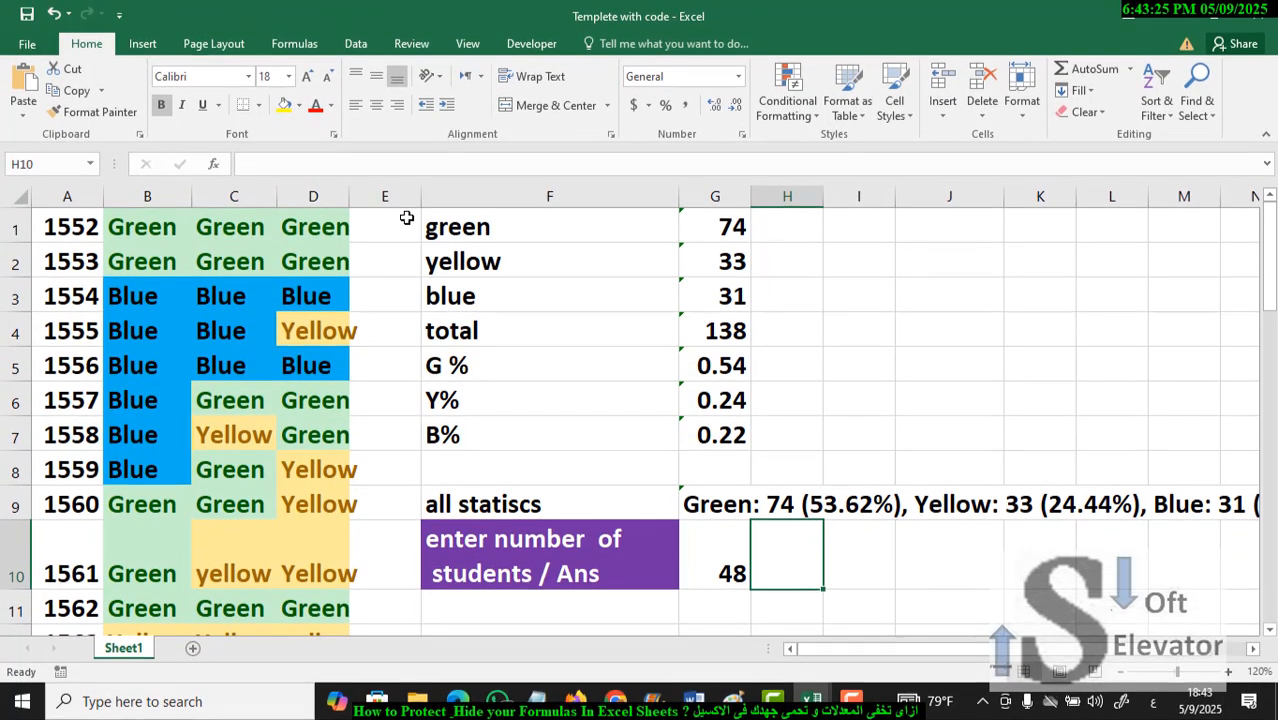
- Set the Hidden protection option on the statistics range F1:O9
left_click_drag(402, 225, 192, 474)
left_click(458, 257)
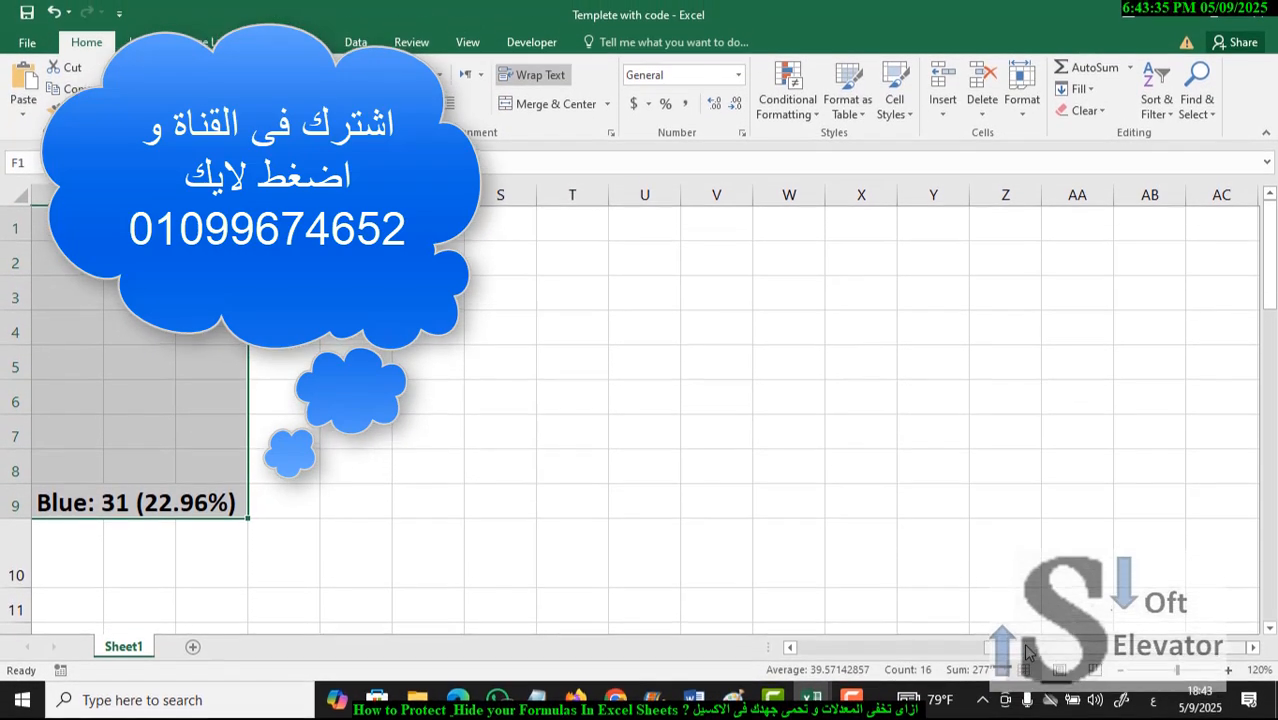
left_click_drag(1028, 653, 842, 661)
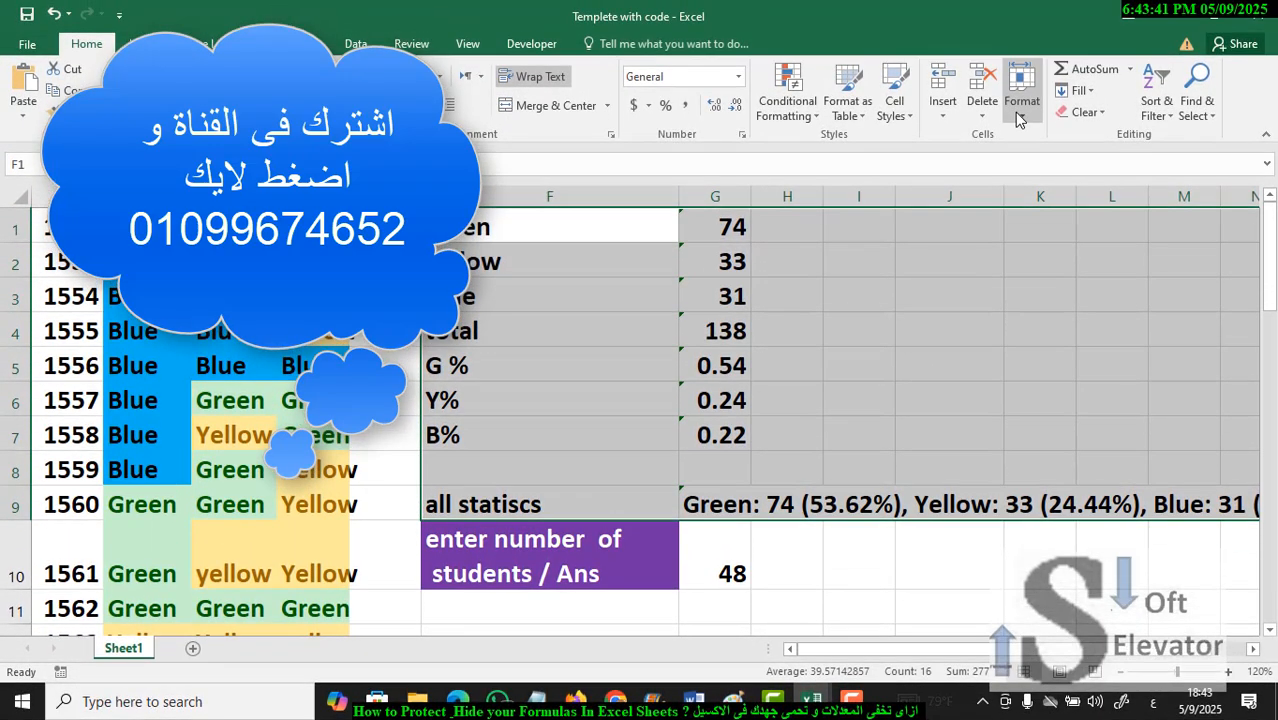
left_click(1018, 118)
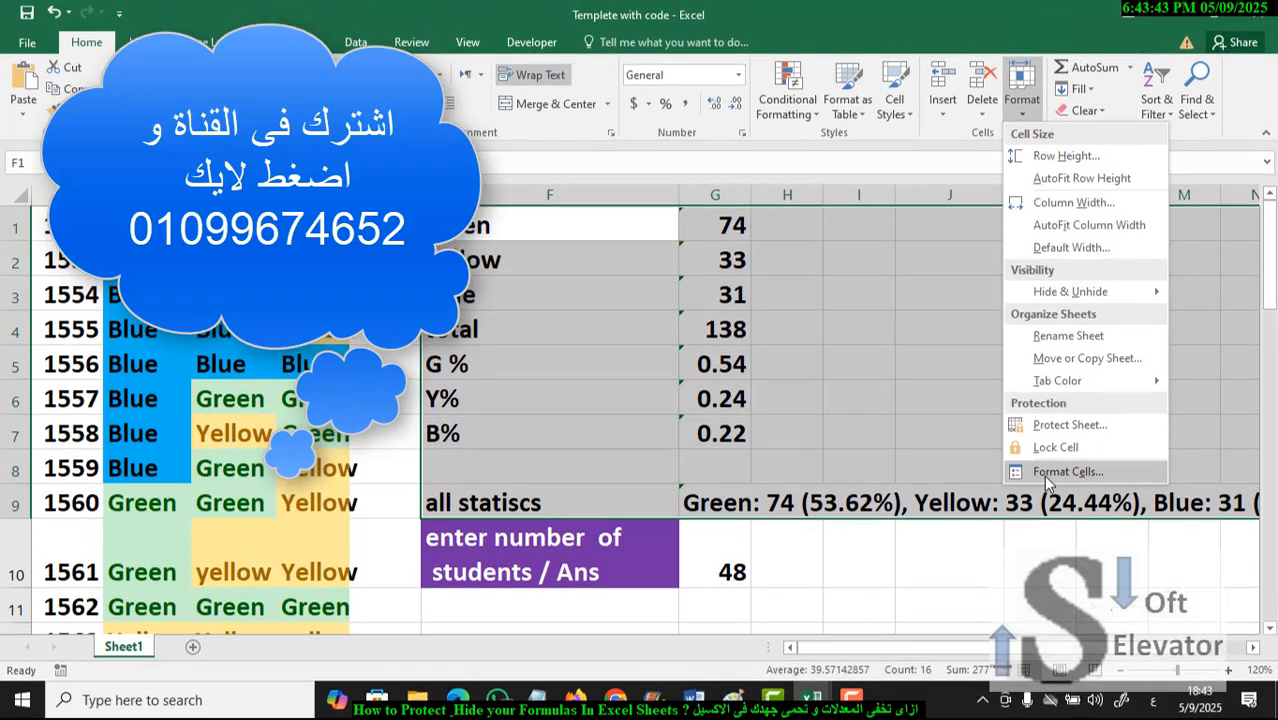
left_click(1045, 478)
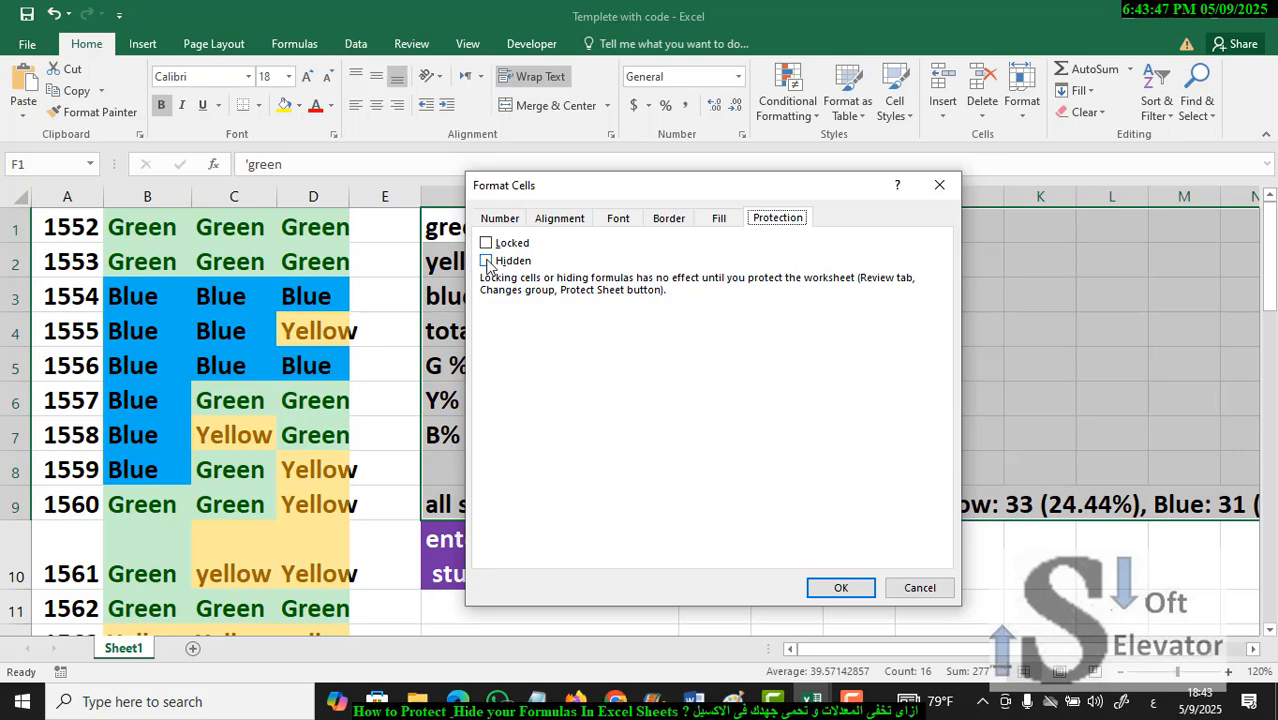
left_click(487, 261)
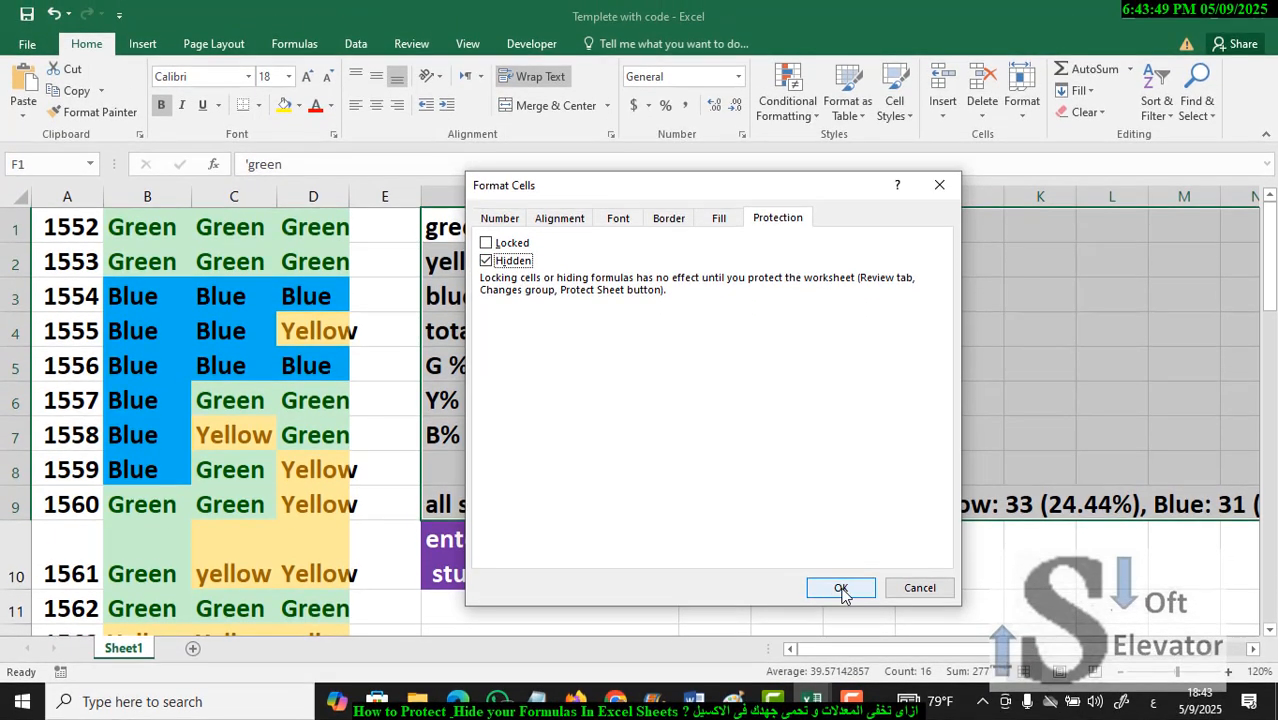
left_click(841, 589)
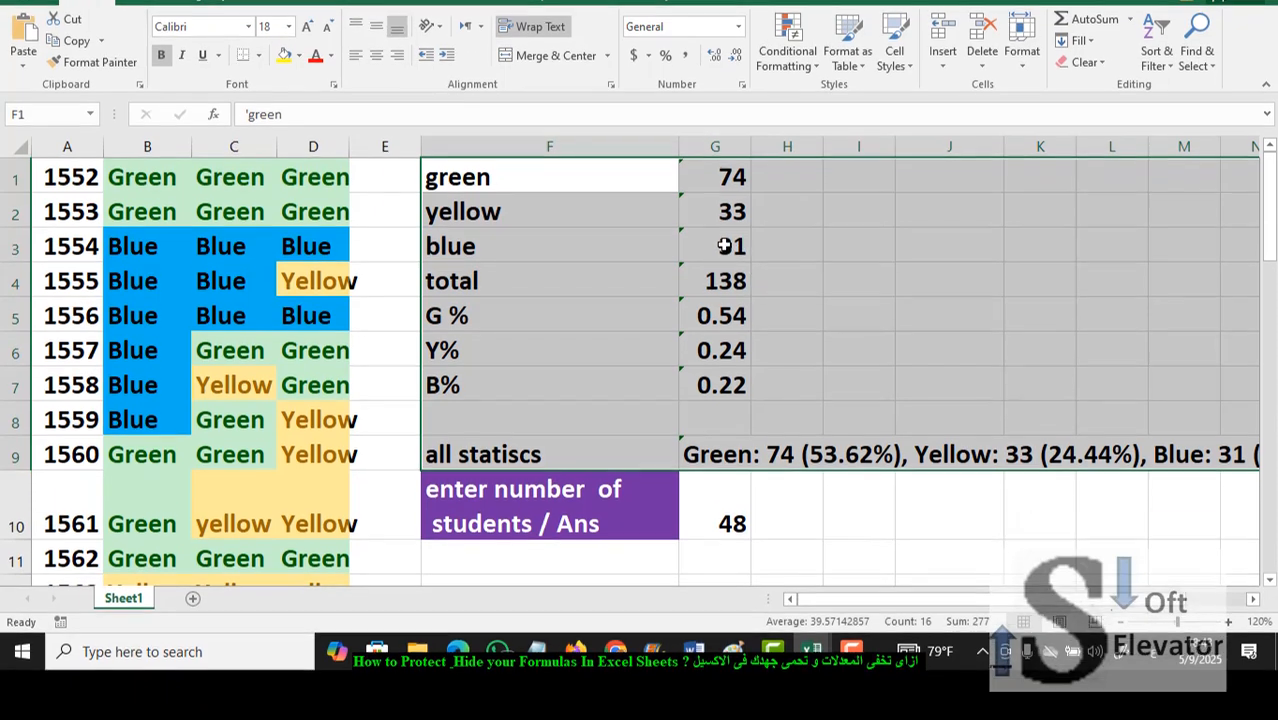
left_click(730, 296)
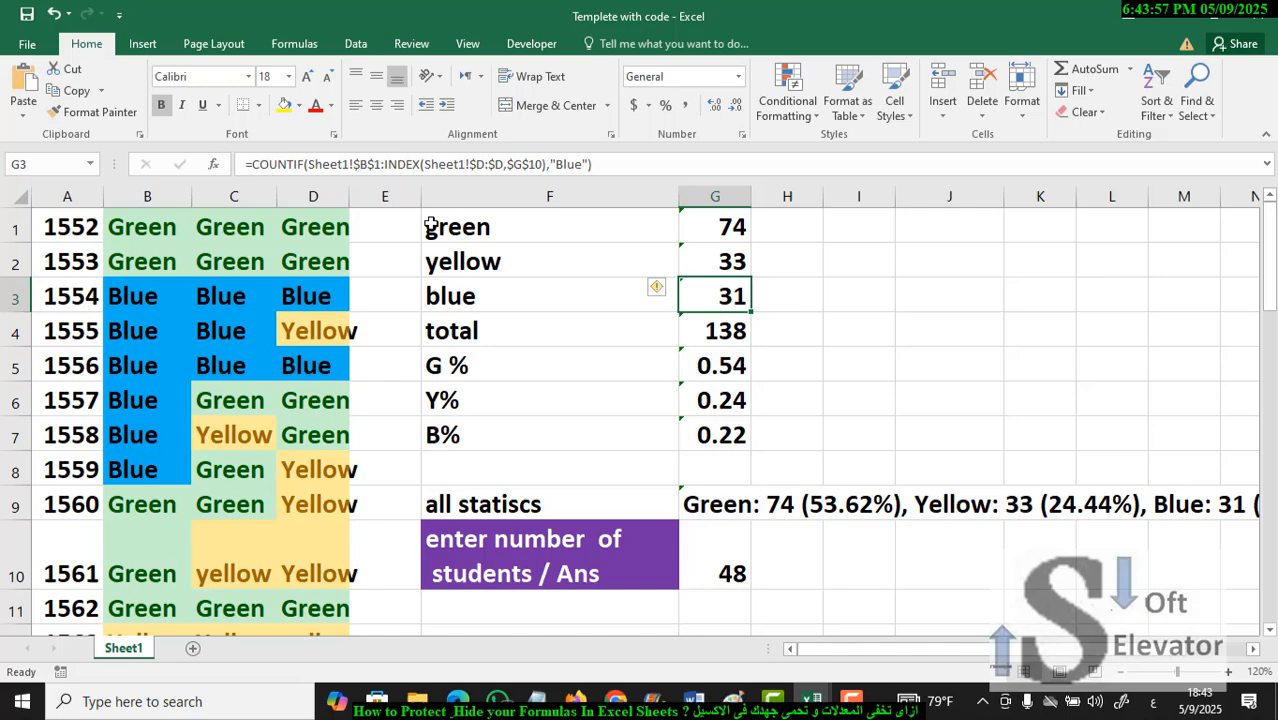
- Select only the formula cells within F1:O9 using Go To Special, including numbers, text, logicals and errors
left_click_drag(428, 220, 1083, 503)
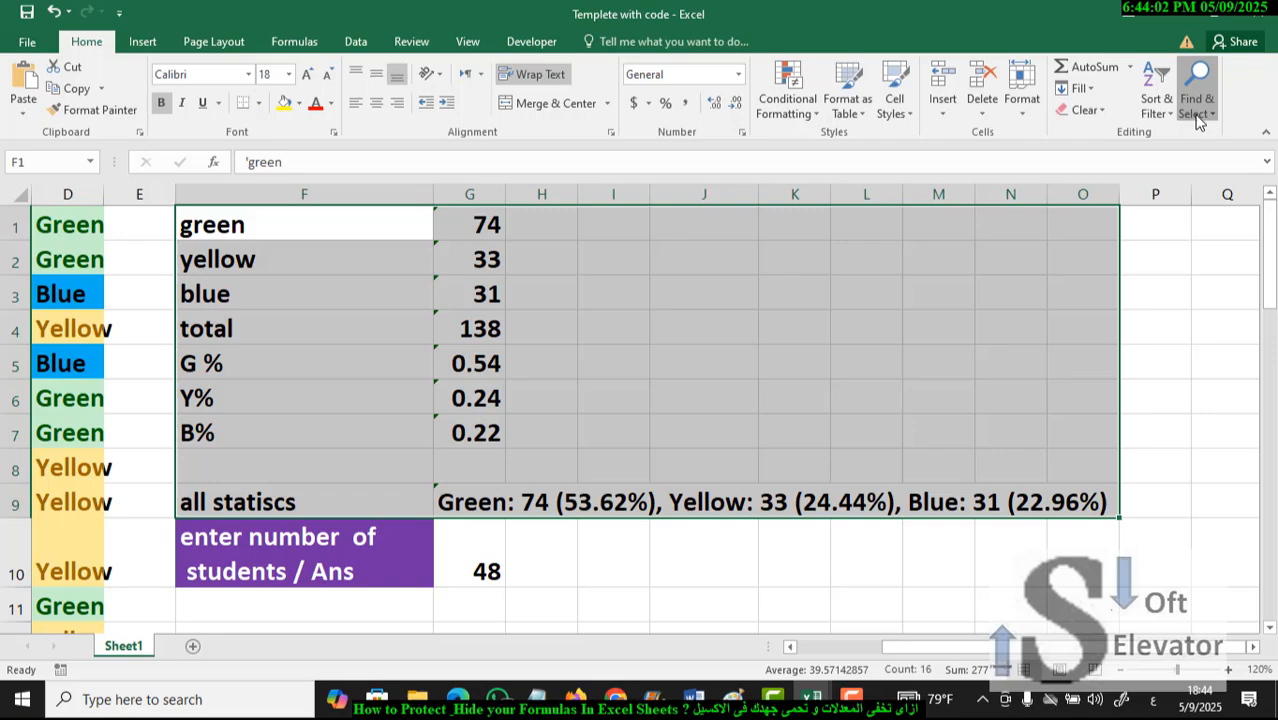
left_click(1198, 116)
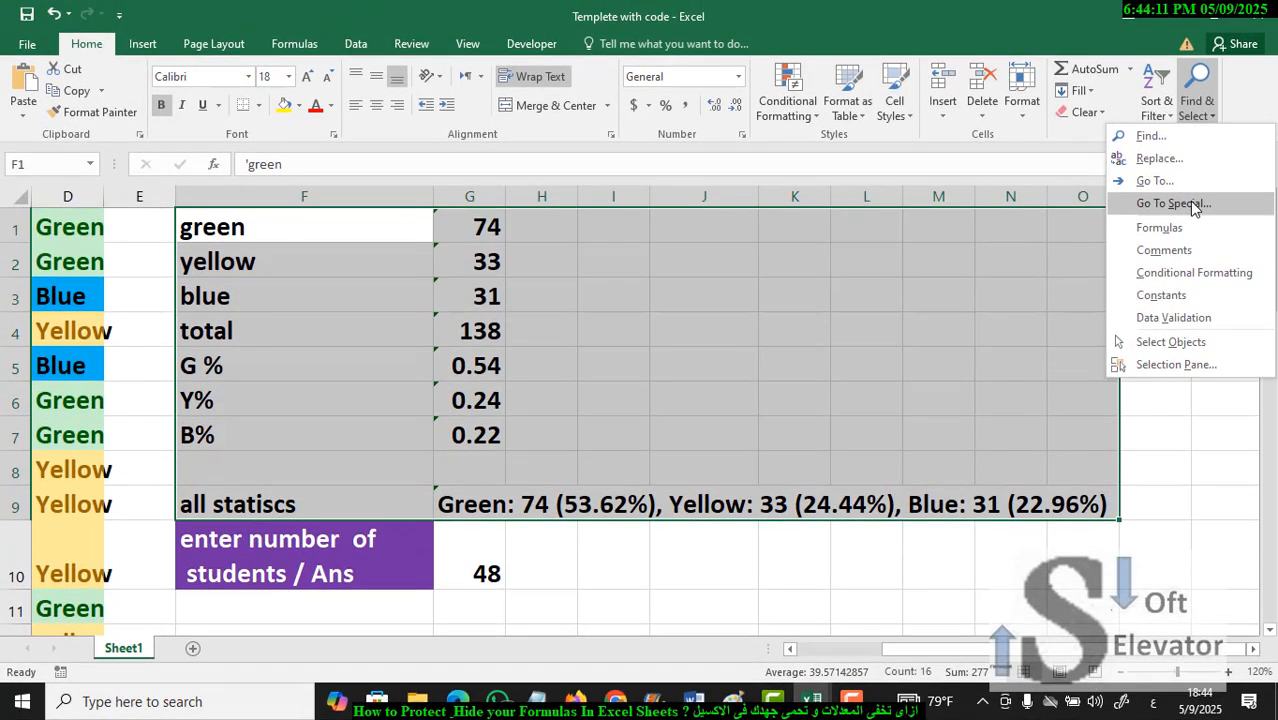
left_click(1189, 203)
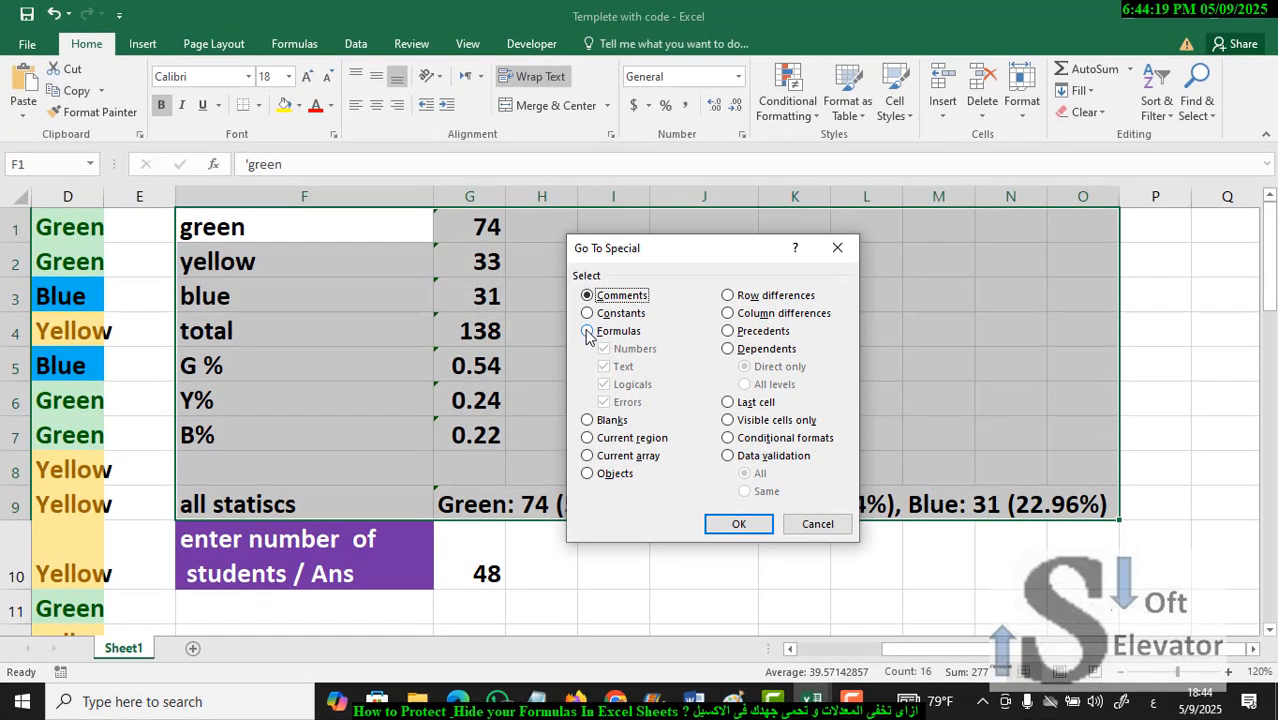
left_click(588, 331)
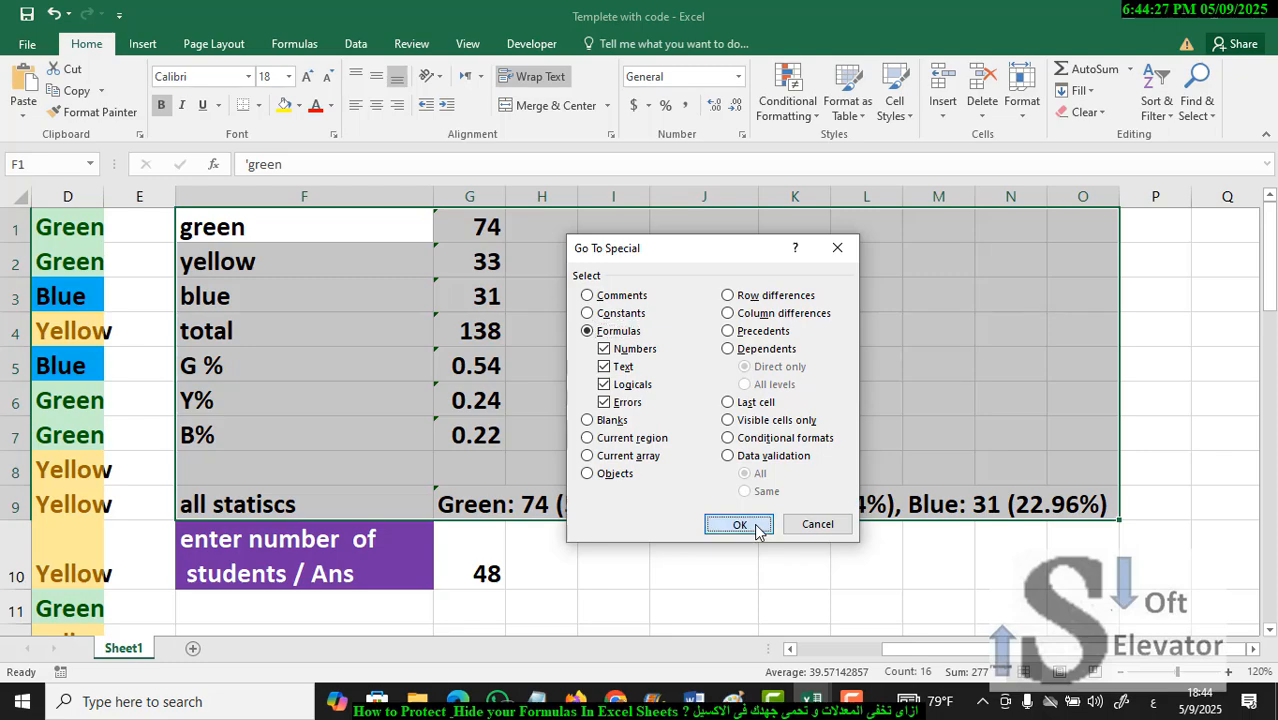
left_click(739, 525)
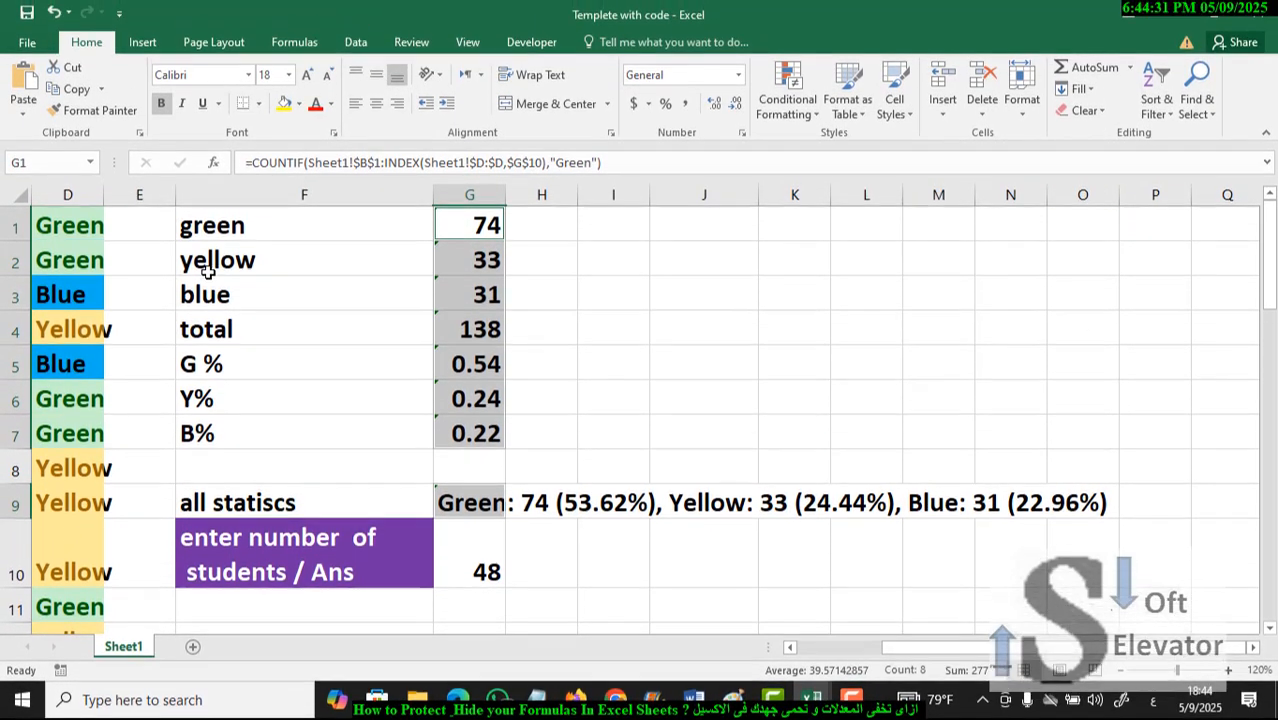
left_click(185, 222)
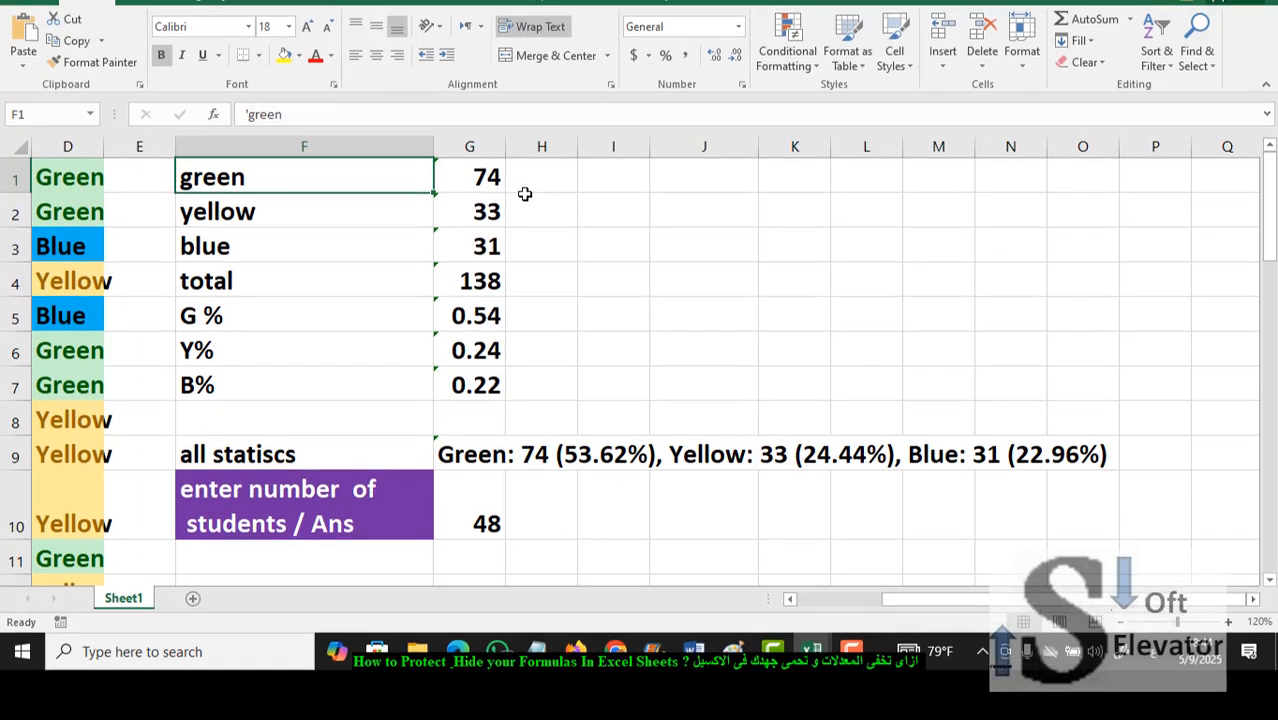
left_click(482, 224)
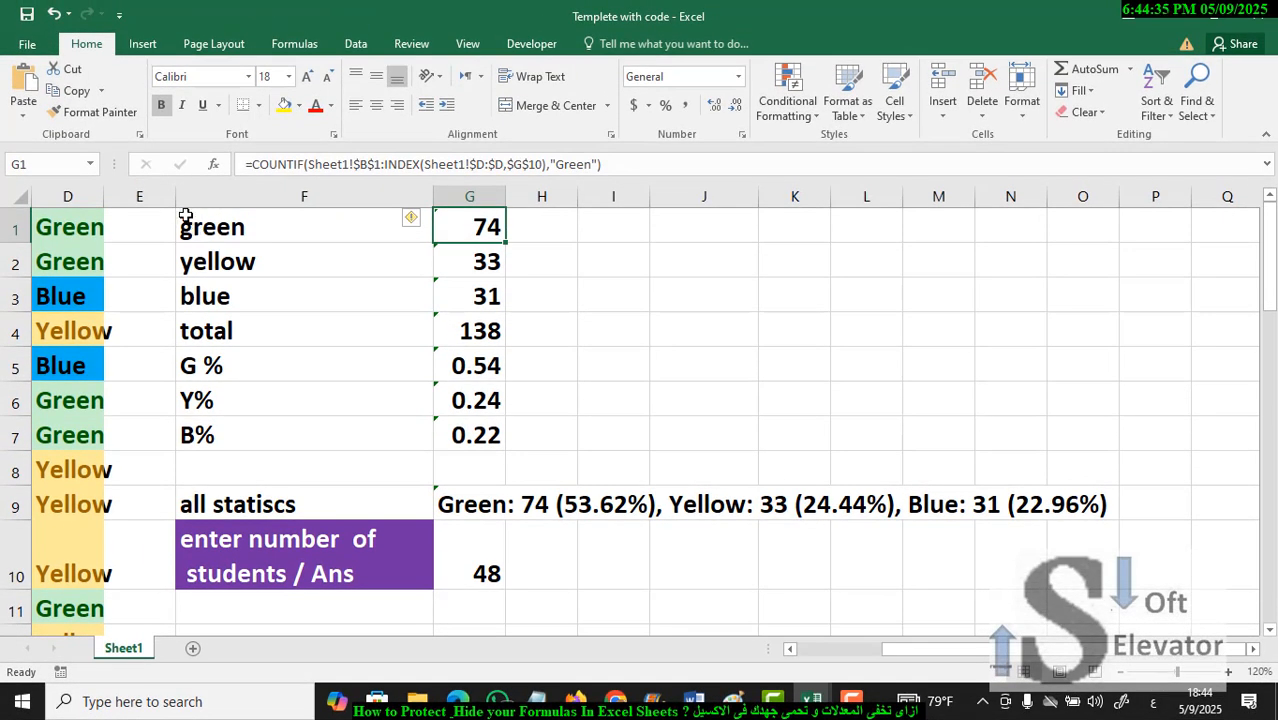
- Turn on the Locked protection option for the statistics range F1:O9, keeping Hidden enabled
left_click_drag(185, 216, 1091, 492)
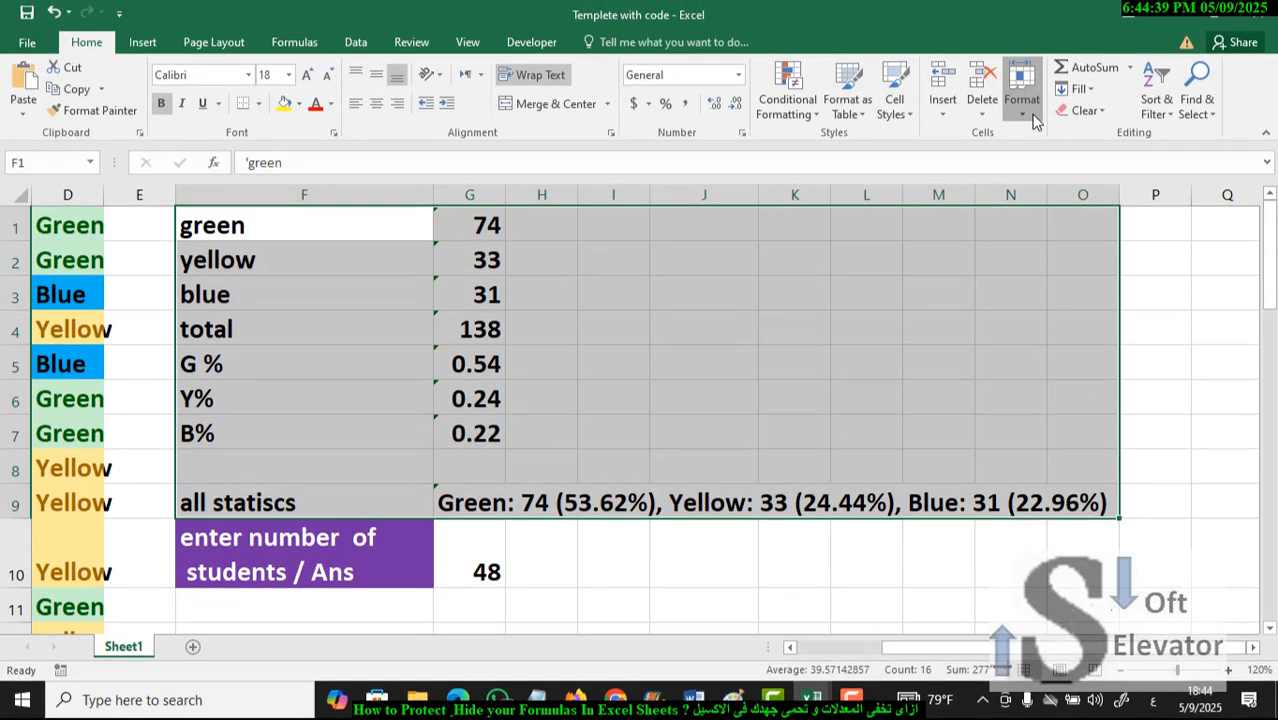
left_click(1021, 100)
left_click(1043, 474)
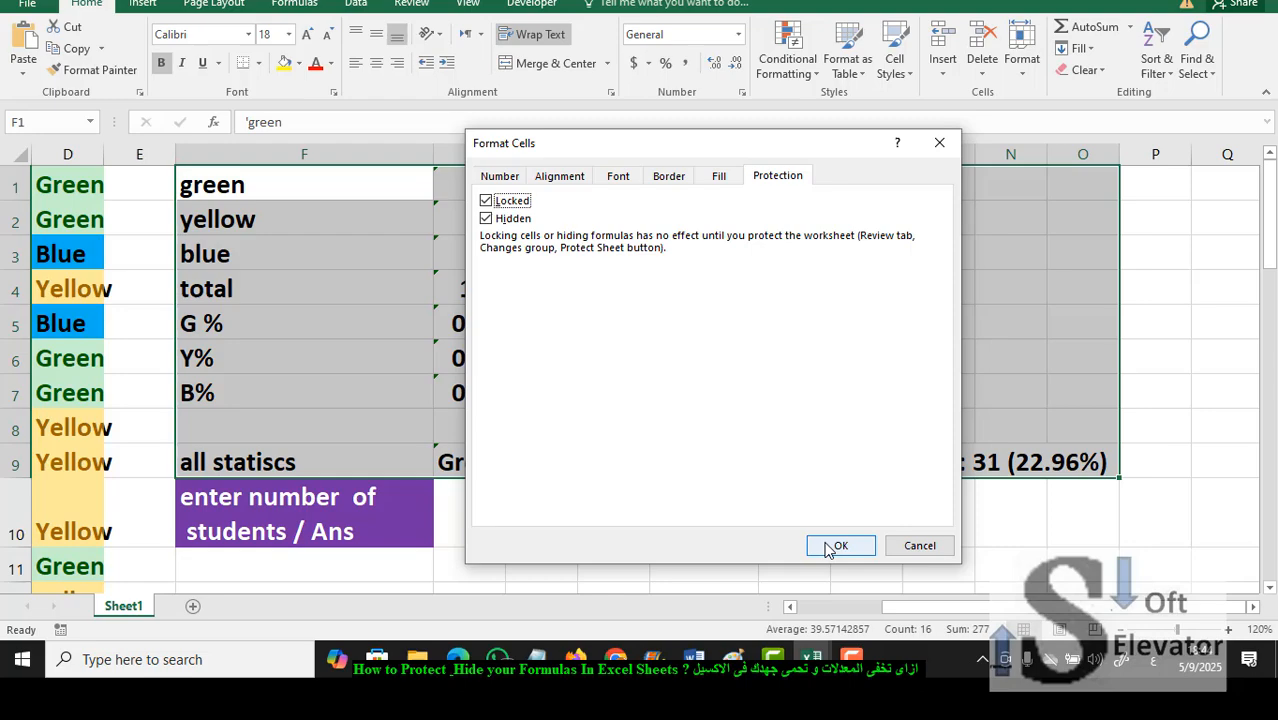
left_click(840, 587)
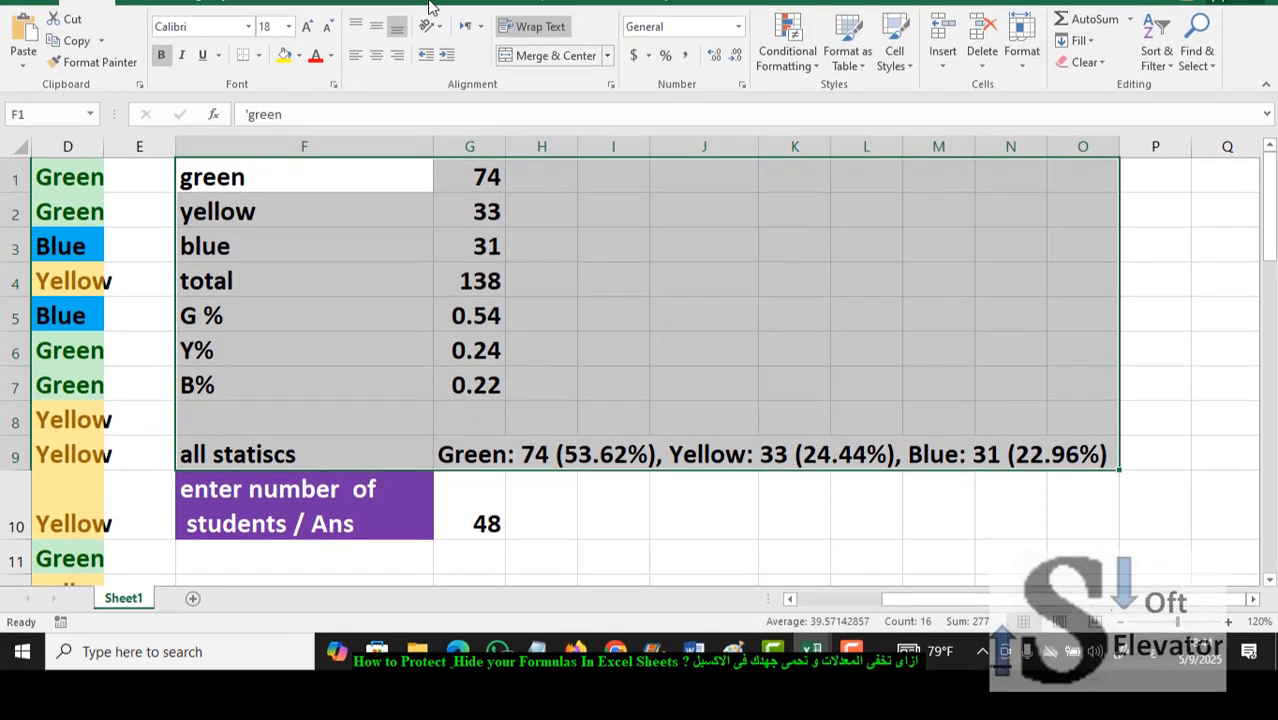
- Open the Protect Sheet settings for the worksheet
left_click(409, 44)
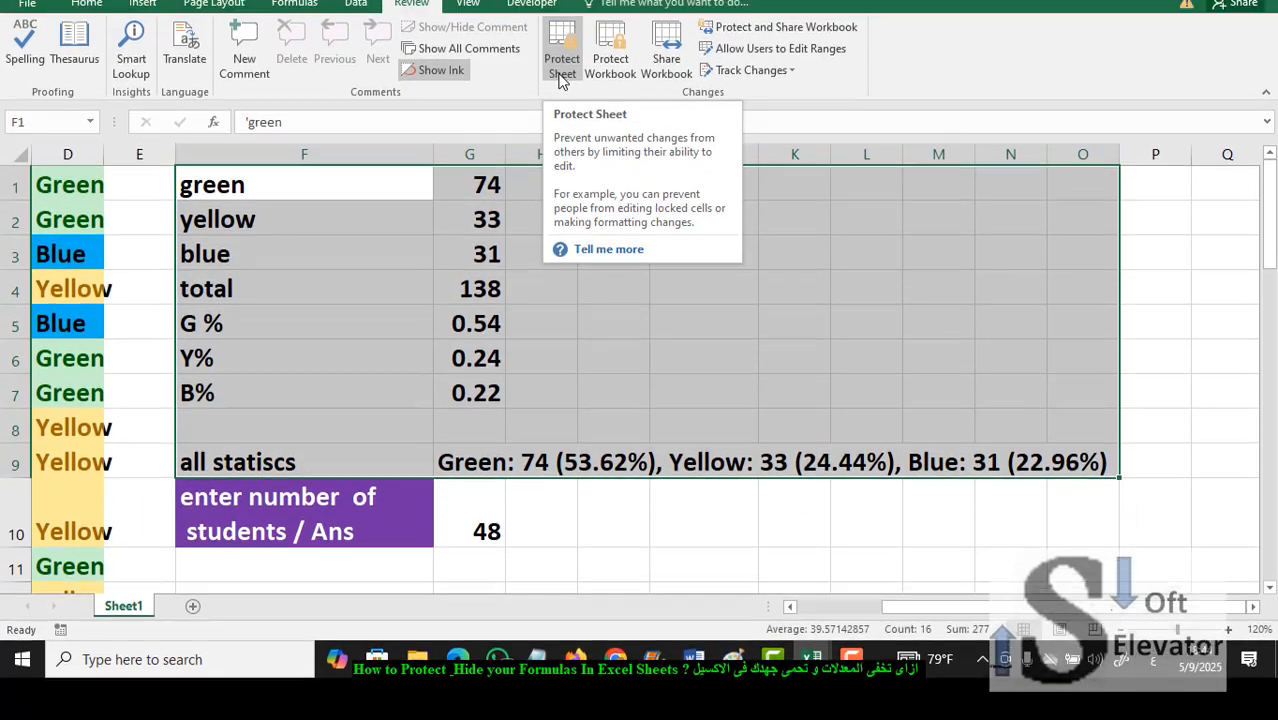
left_click(561, 118)
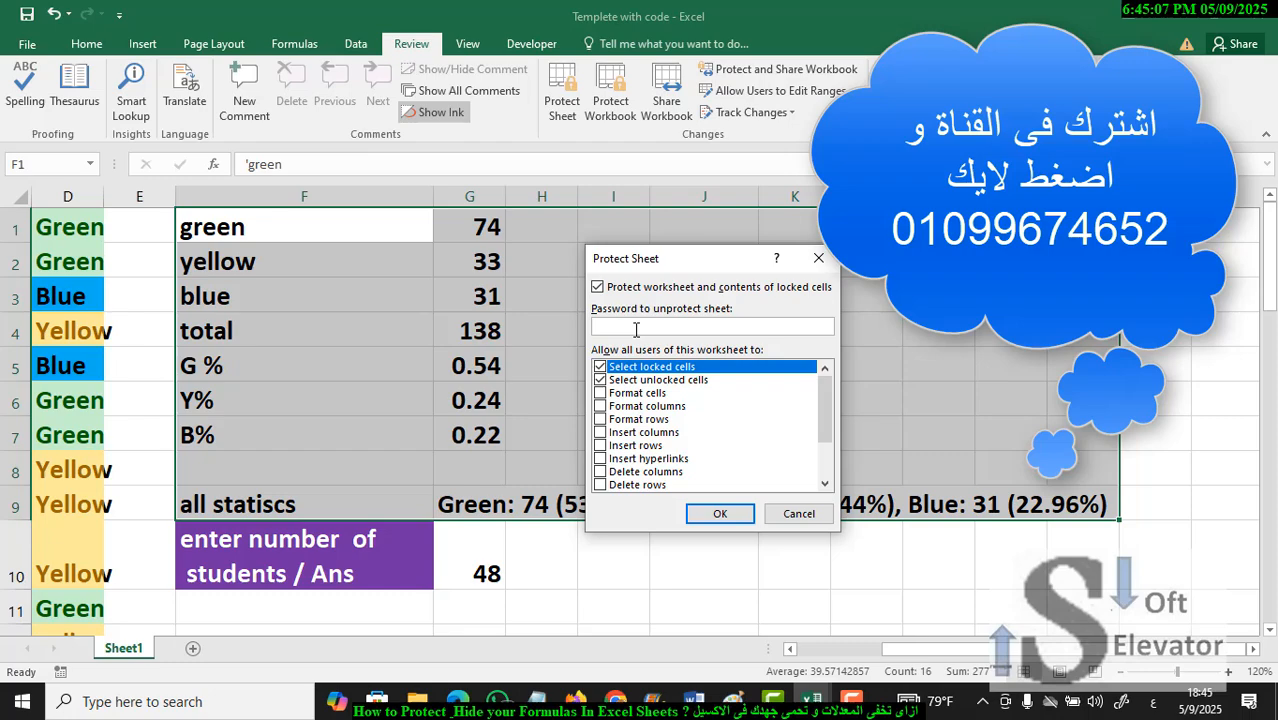
- Try to enter the password to unprotect the sheet, and cancel the resulting prompt
type("12123456")
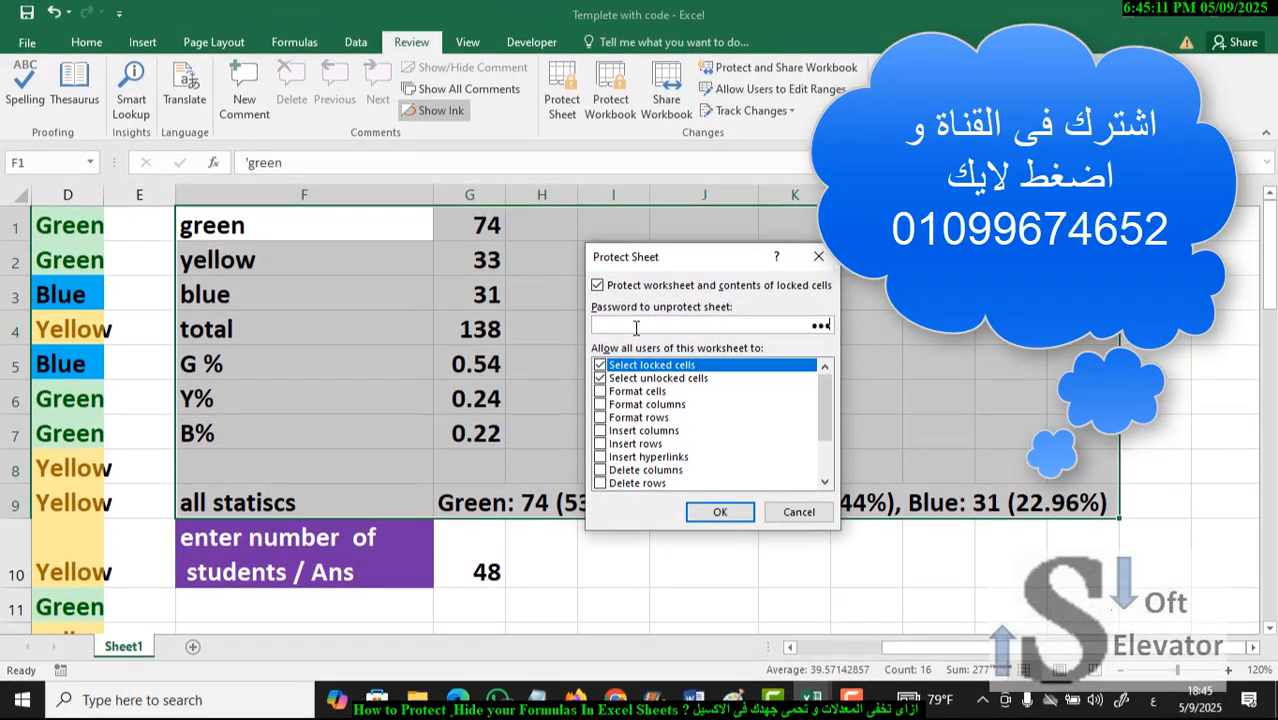
type("789012")
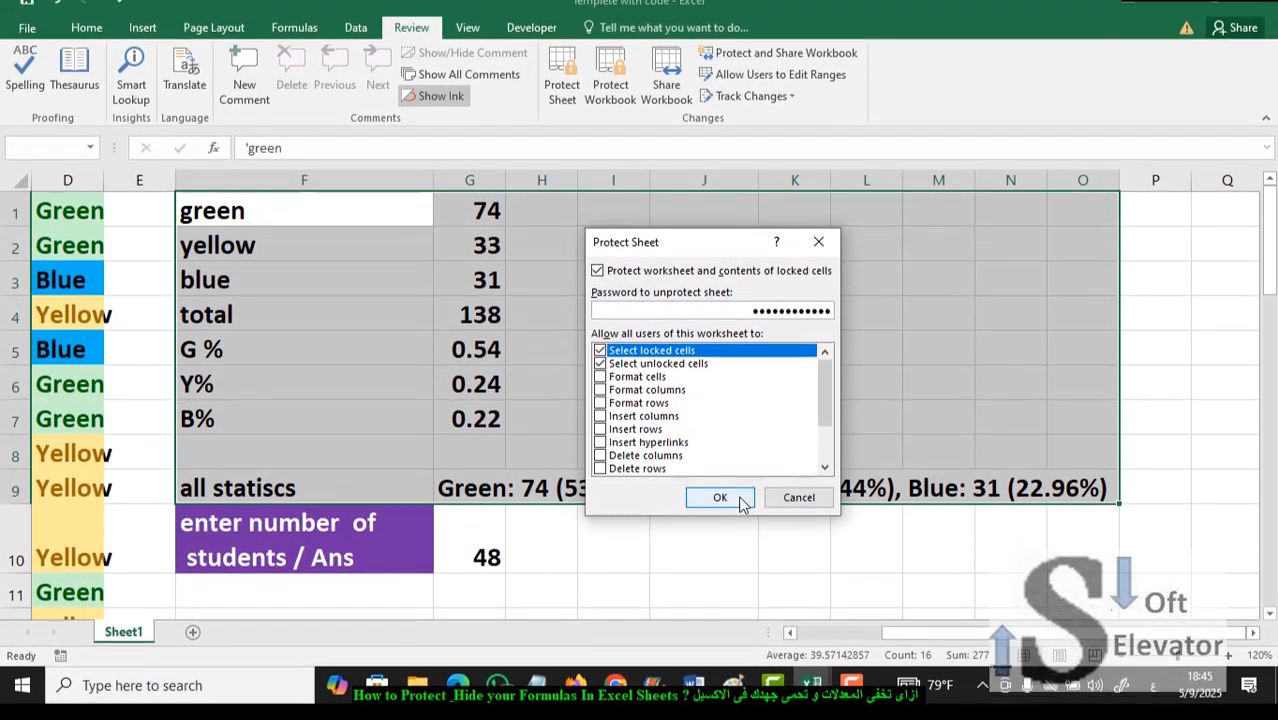
left_click(738, 514)
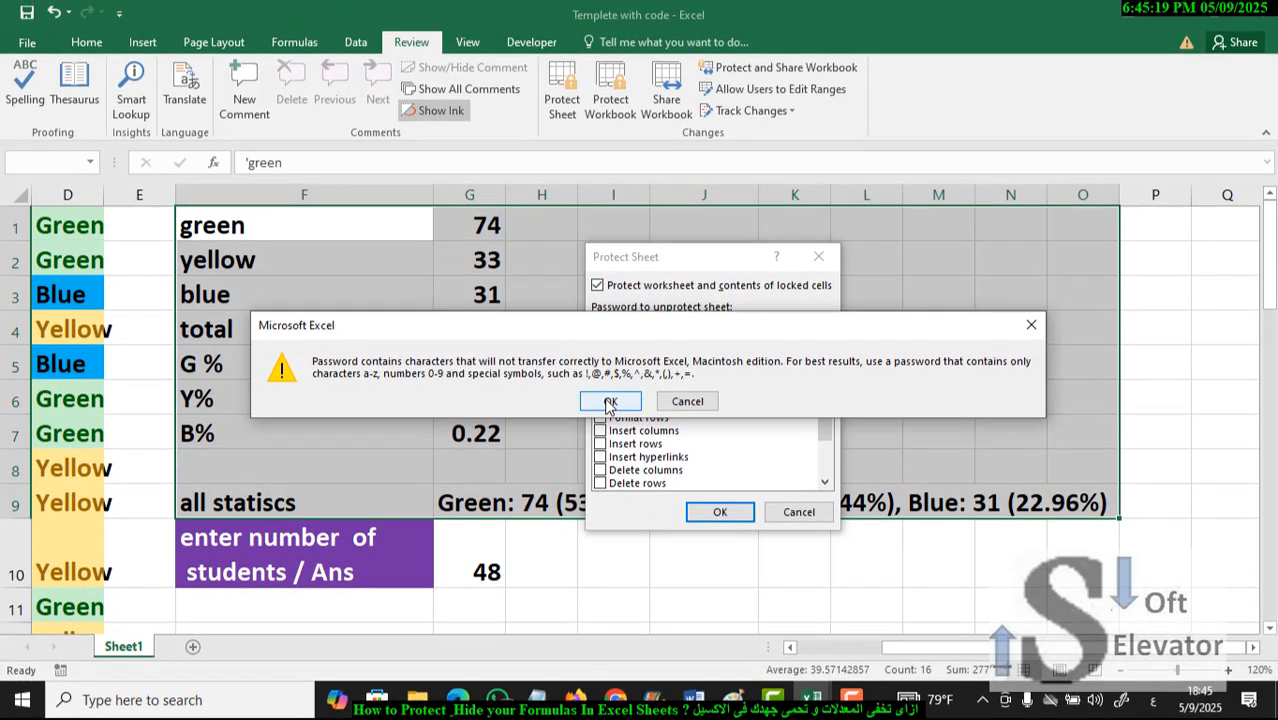
left_click(688, 404)
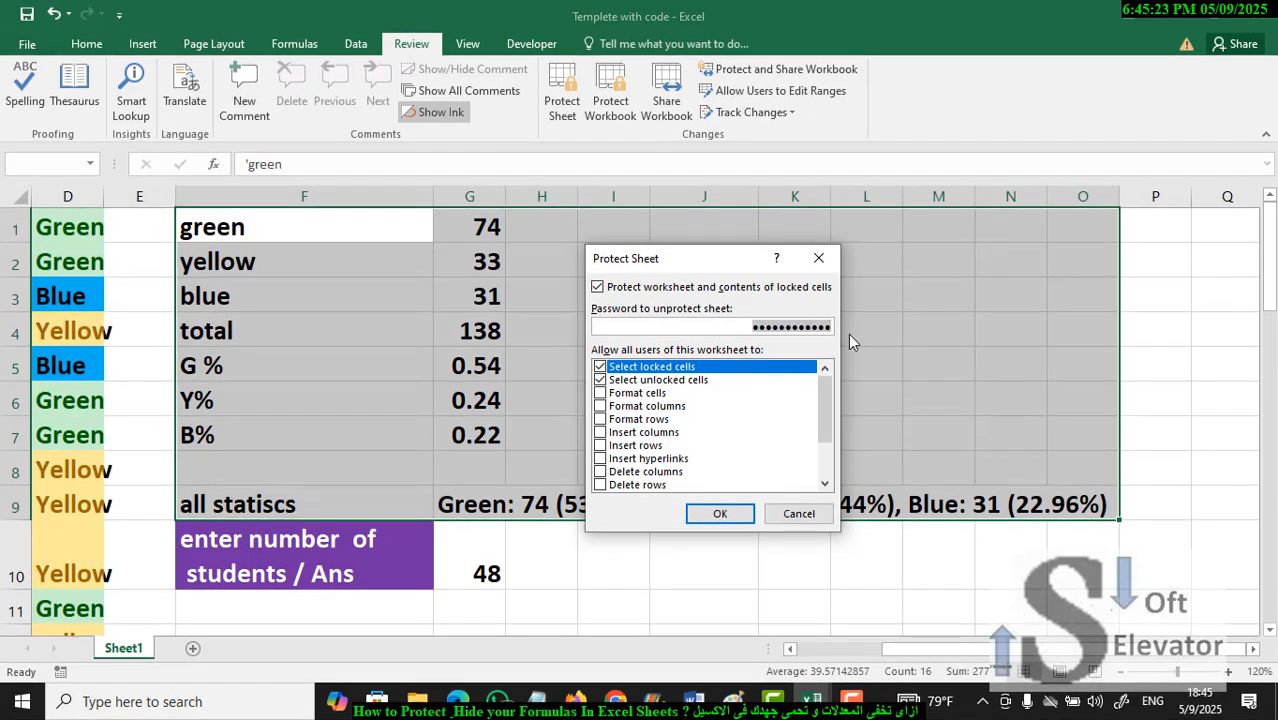
- Protect the worksheet by entering the unprotect password and re-entering it, allowing only selection of locked and unlocked cells
type("123")
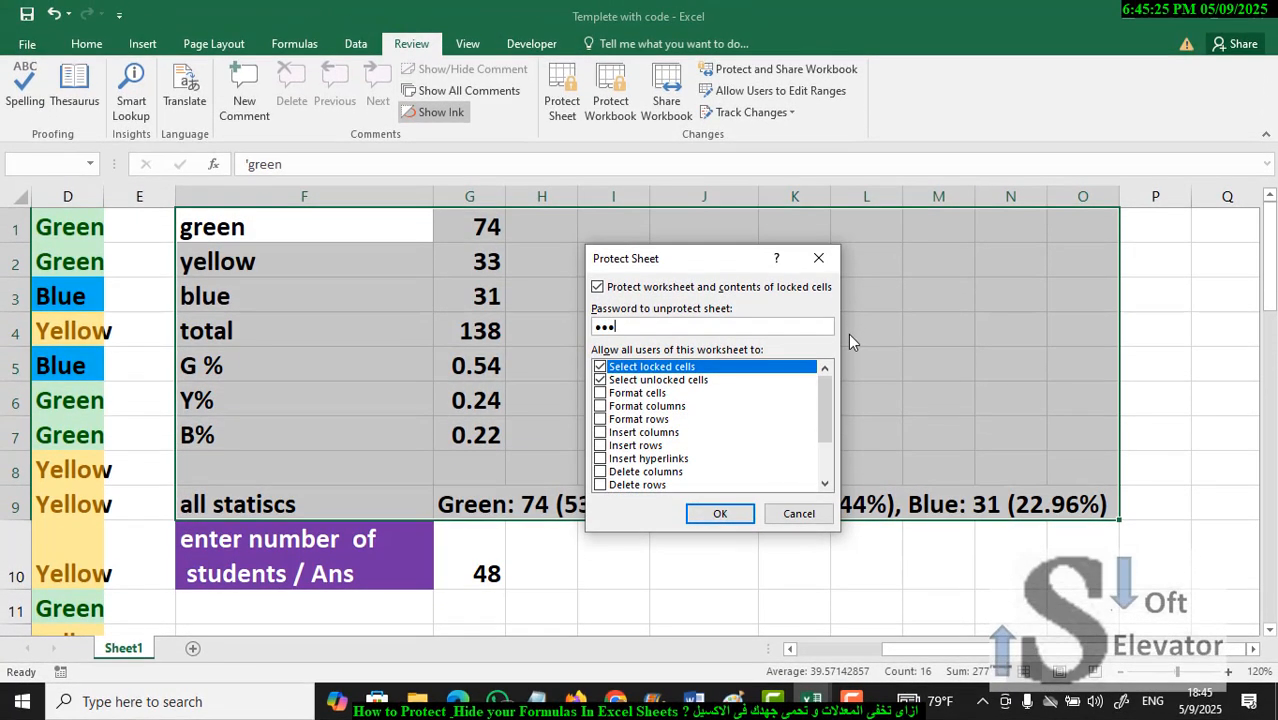
type("45678910")
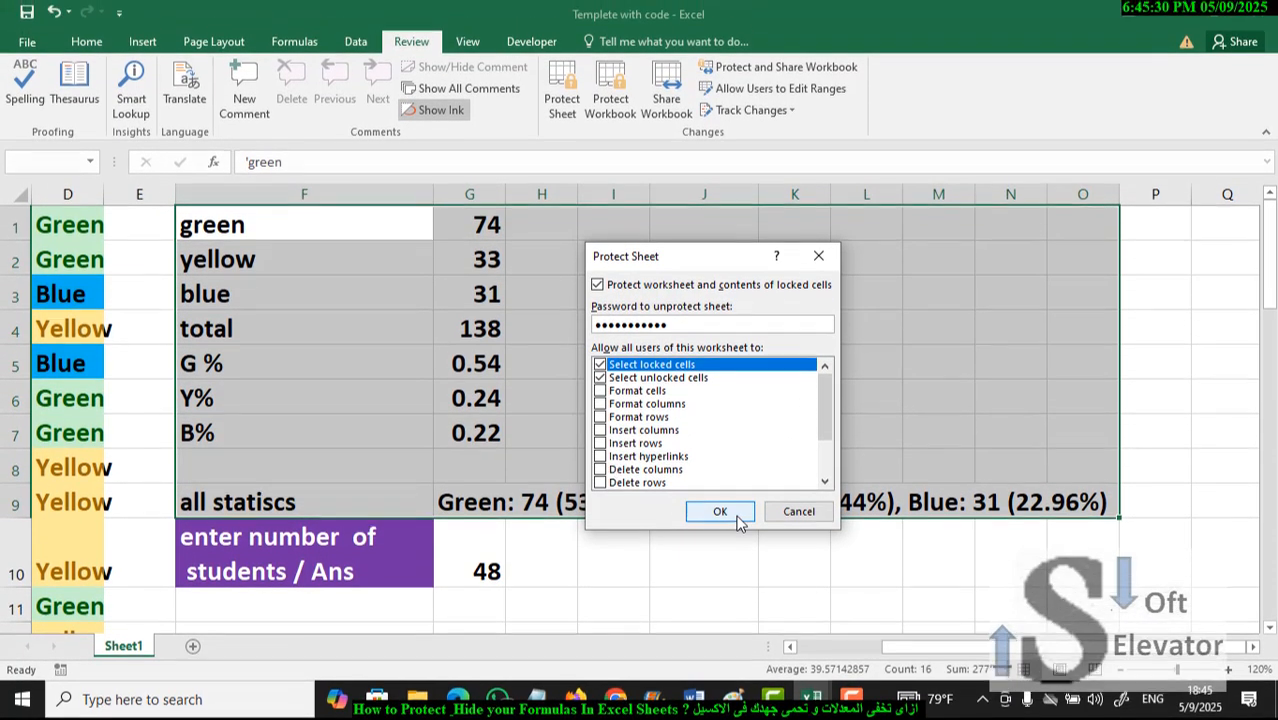
left_click(730, 516)
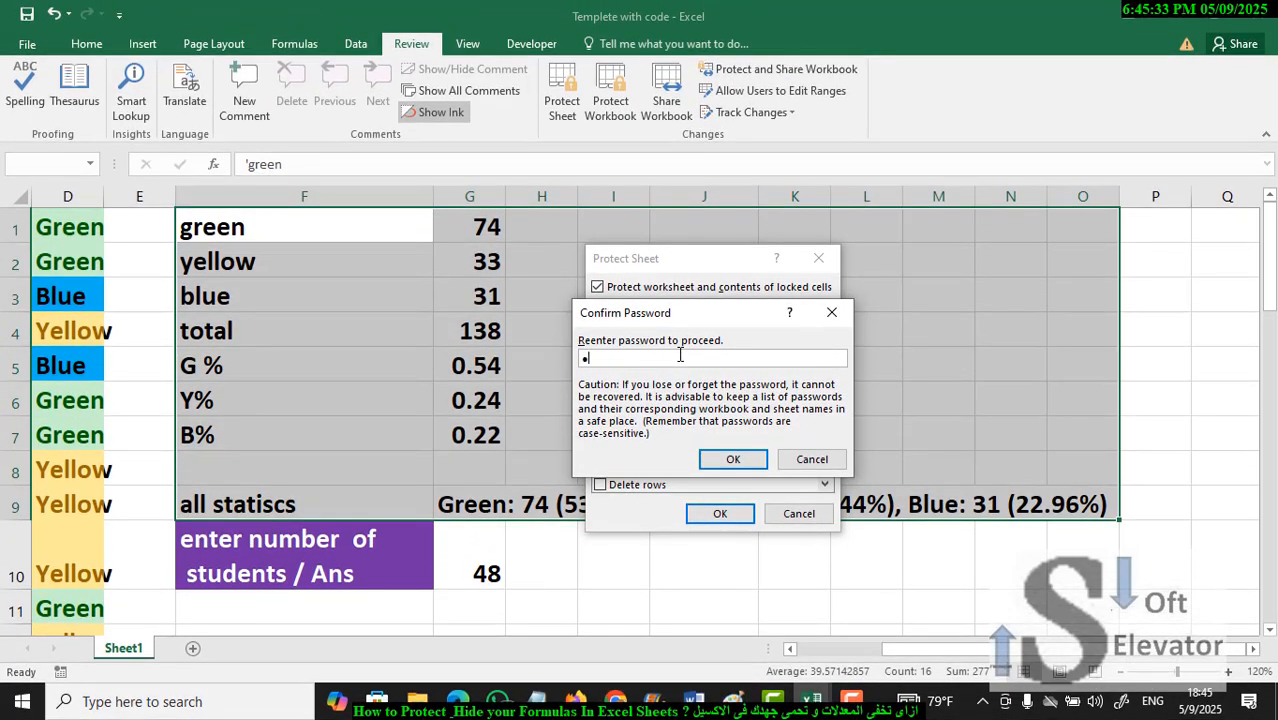
type("•••••••••")
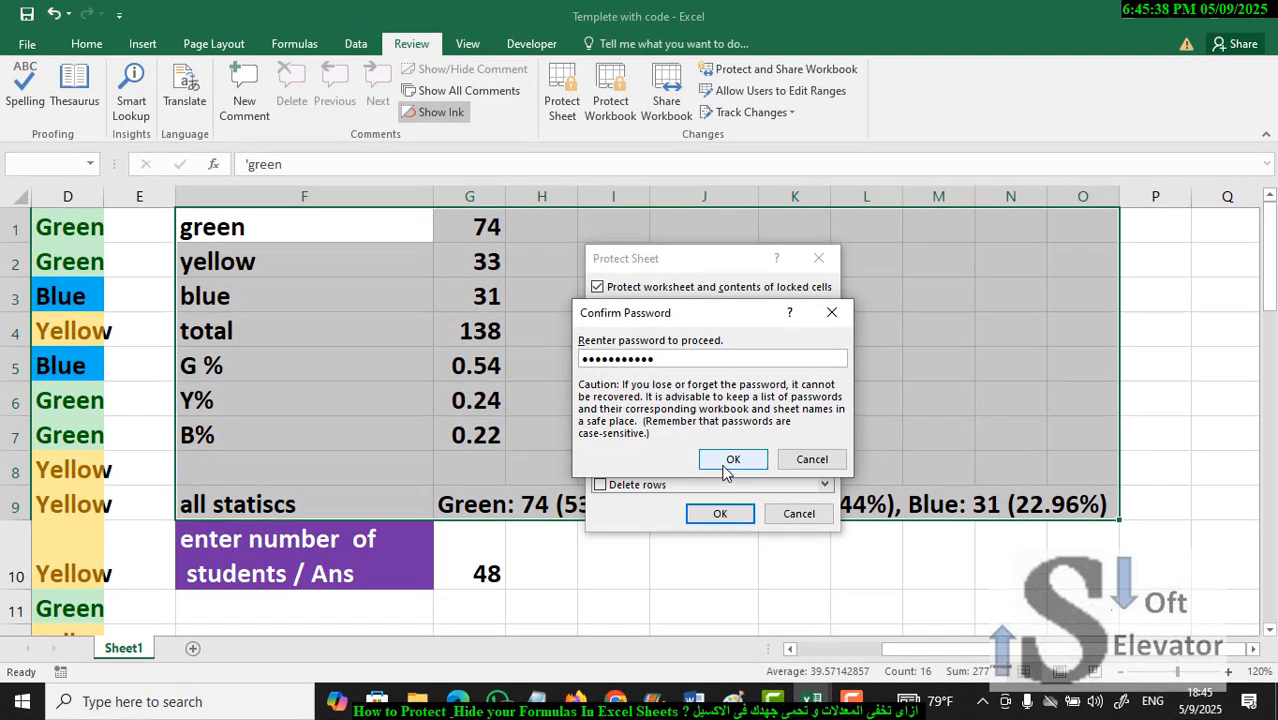
left_click(729, 459)
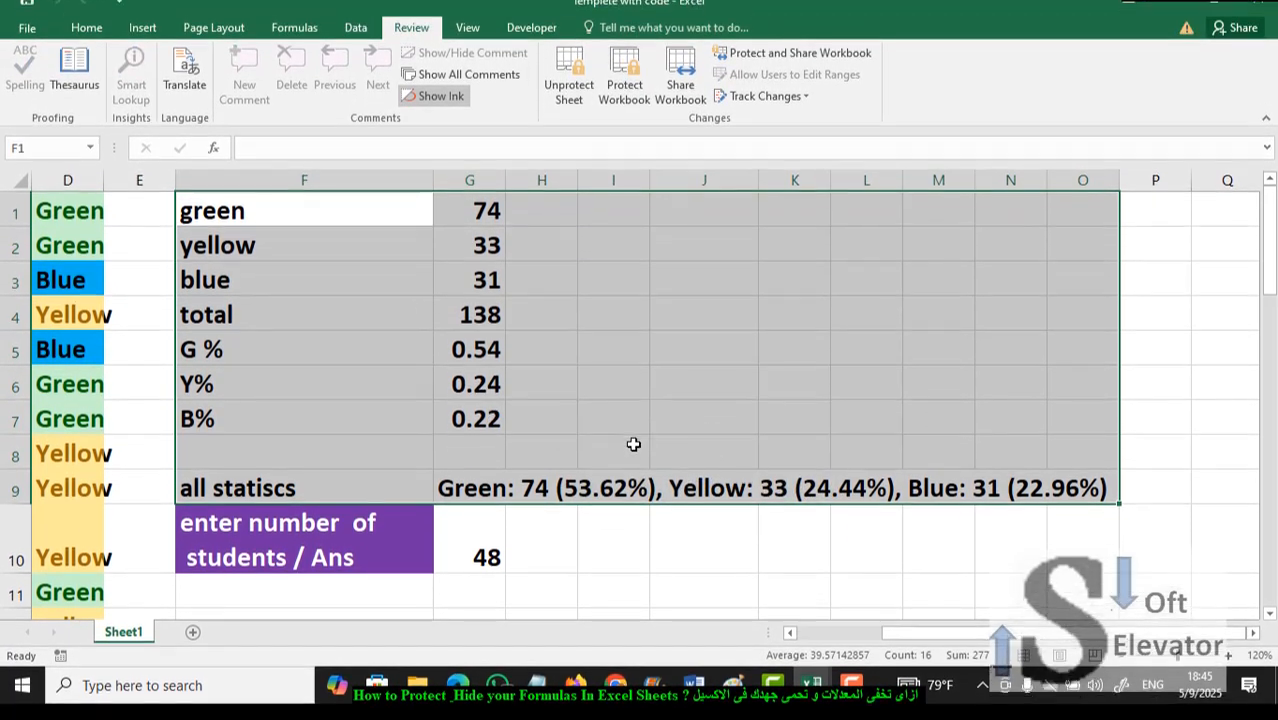
- Check whether the formulas in column G are hidden and whether unprotecting the sheet requires a password
left_click(602, 455)
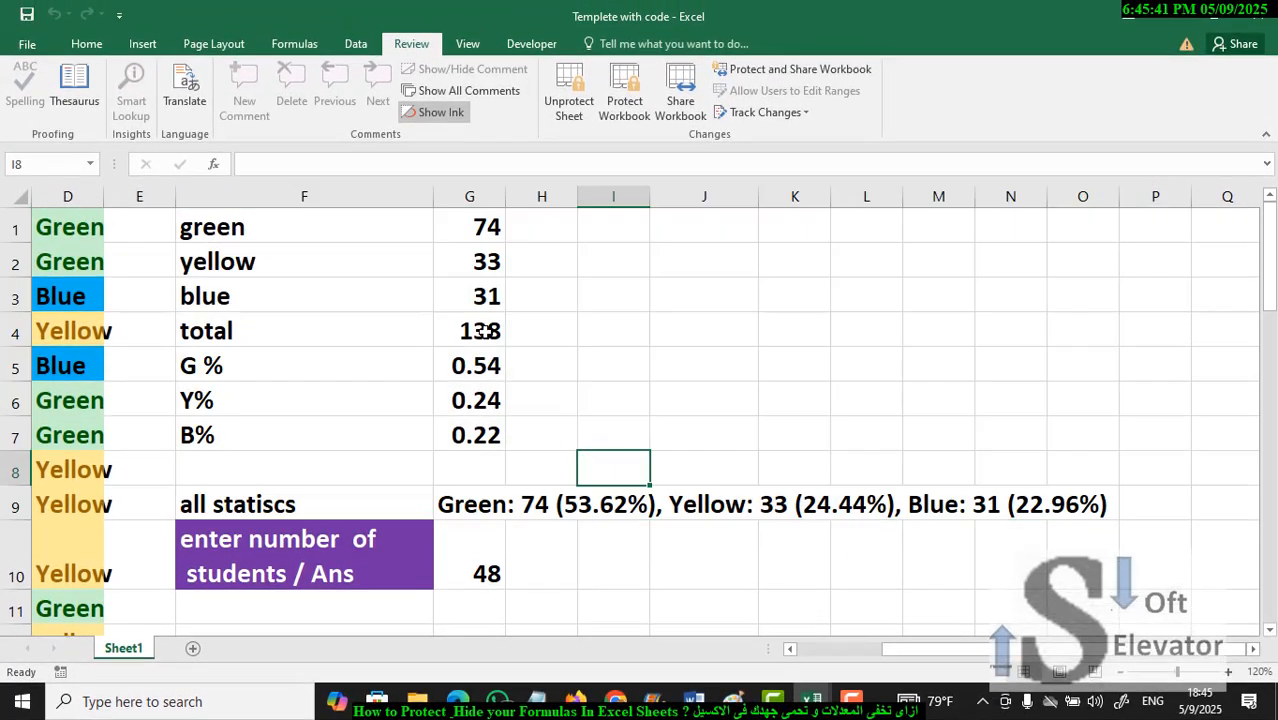
left_click(483, 331)
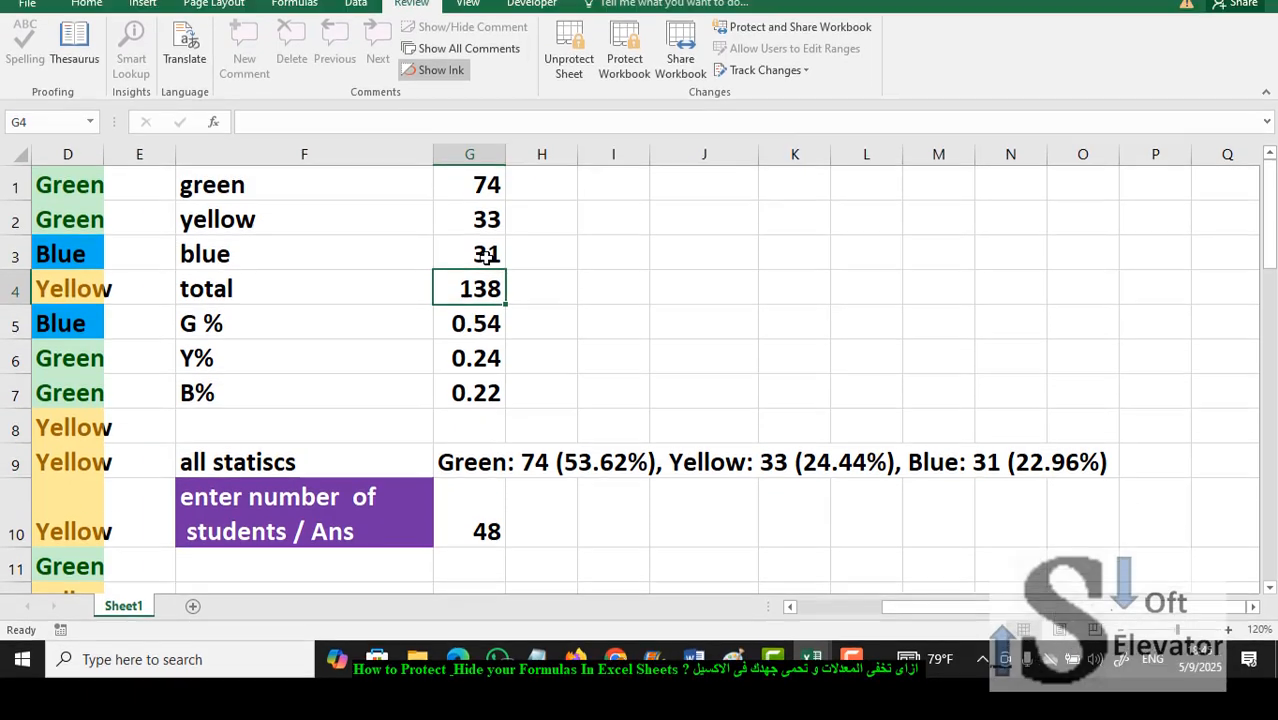
left_click(485, 300)
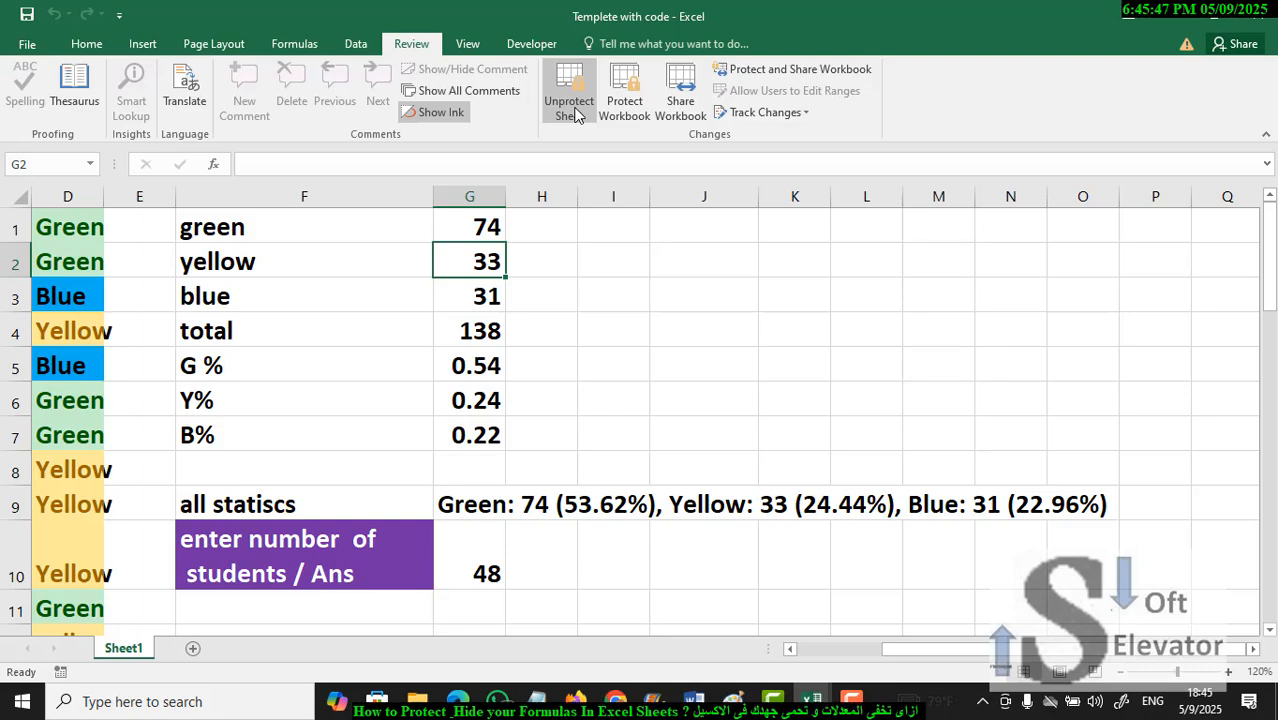
left_click(570, 108)
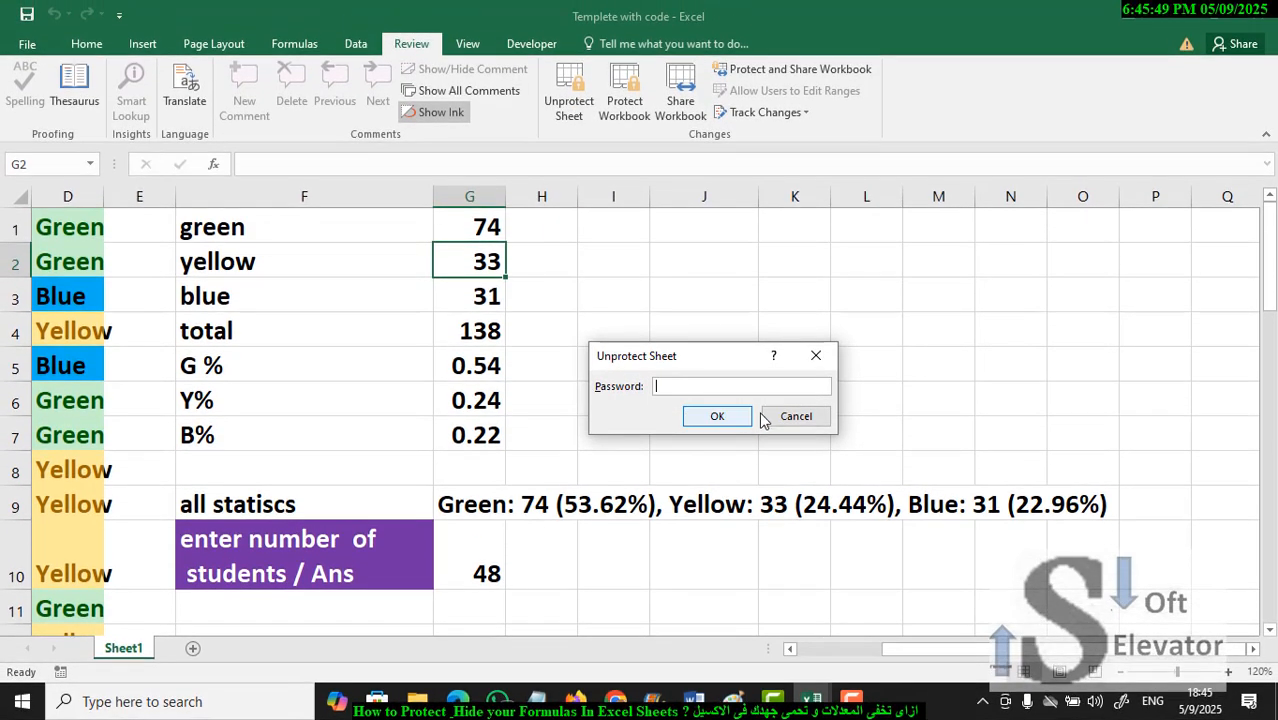
left_click(795, 417)
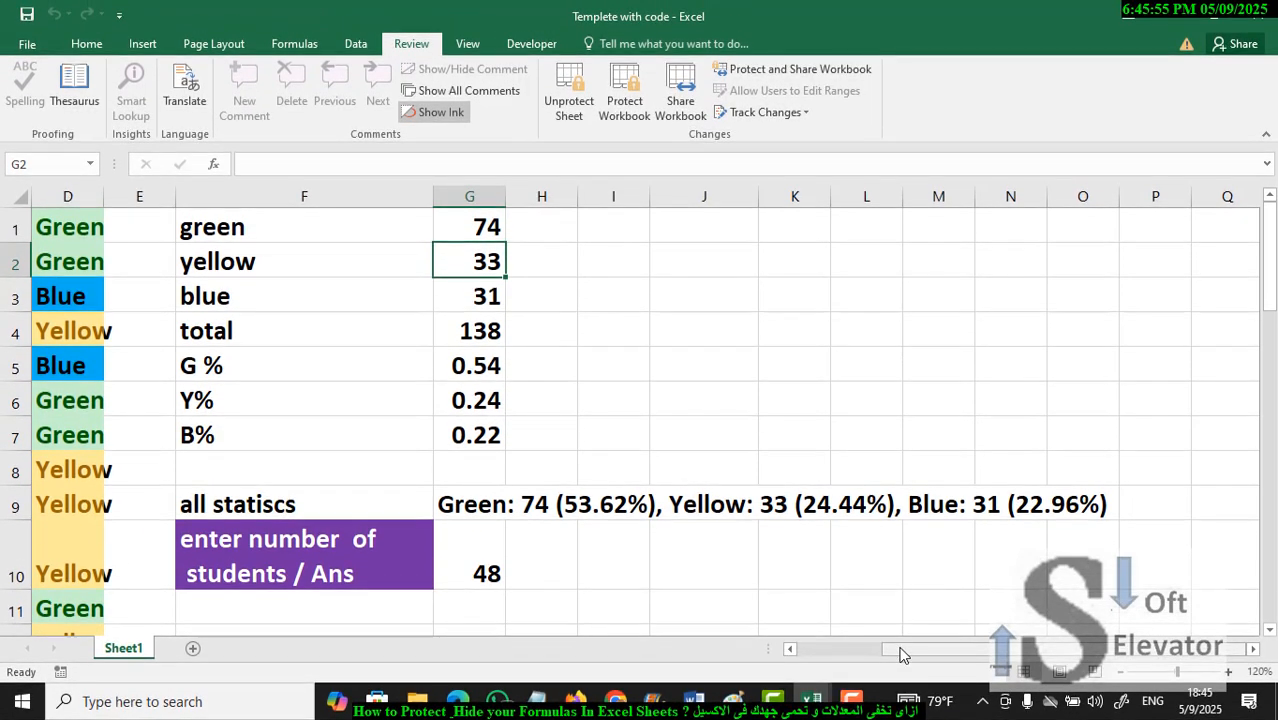
- Set the color entries in cells D1 and D2 to Blue to test the protected statistics formulas
left_click_drag(903, 654, 822, 646)
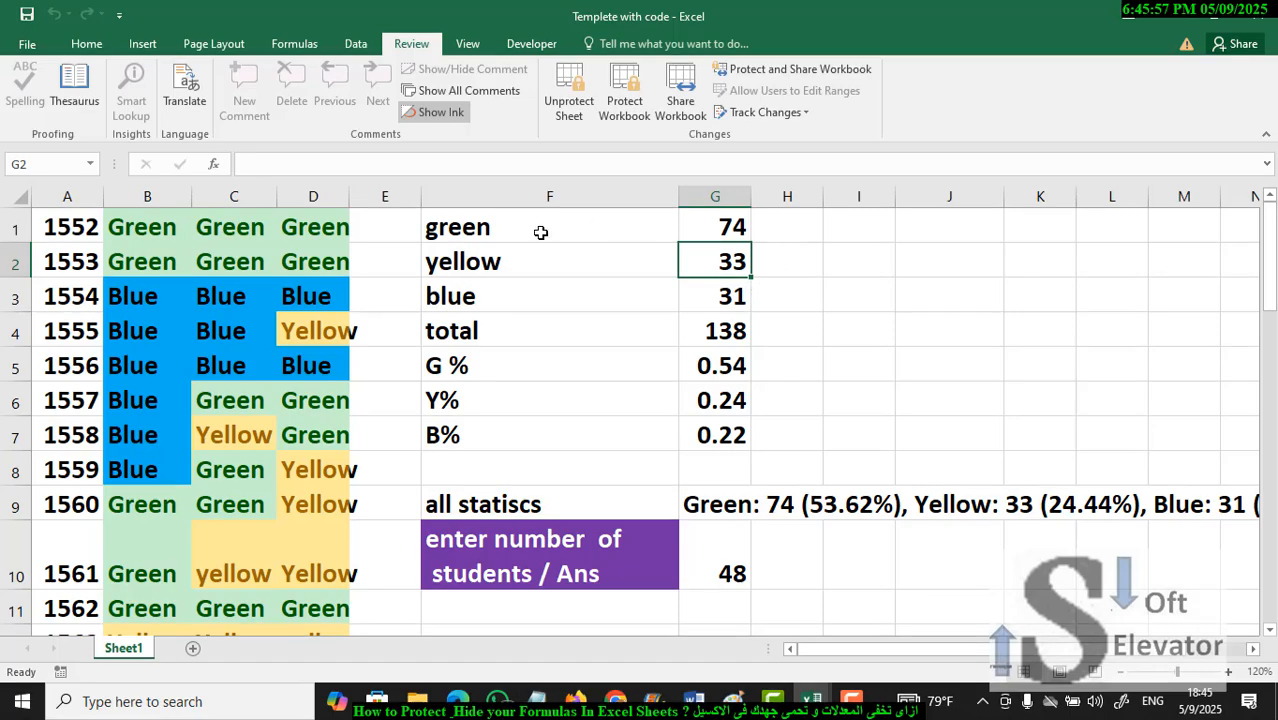
left_click(495, 228)
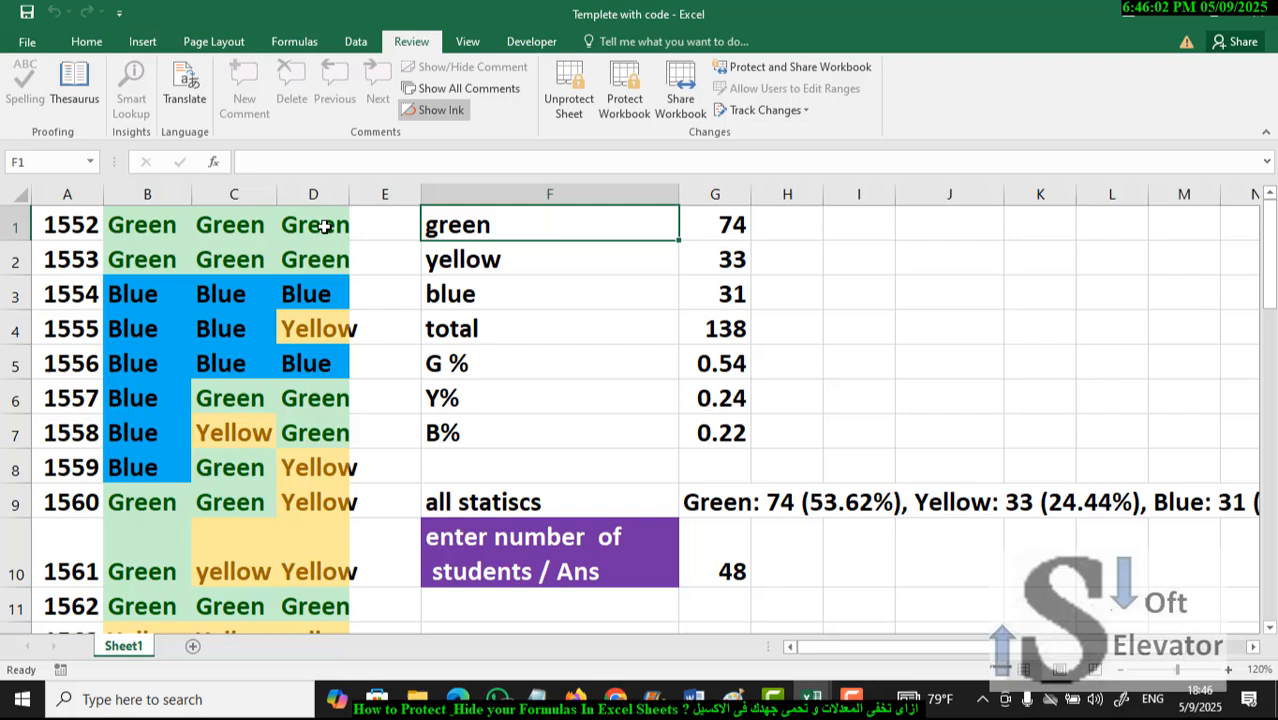
left_click(325, 229)
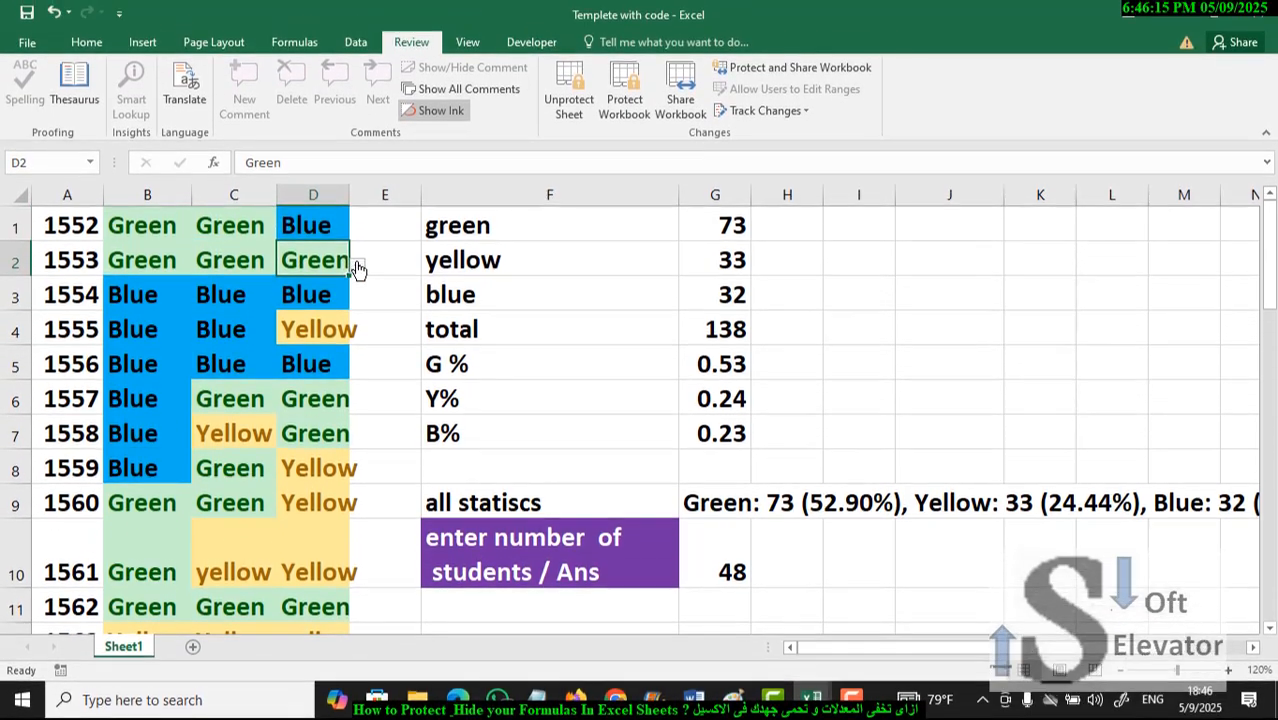
left_click(357, 268)
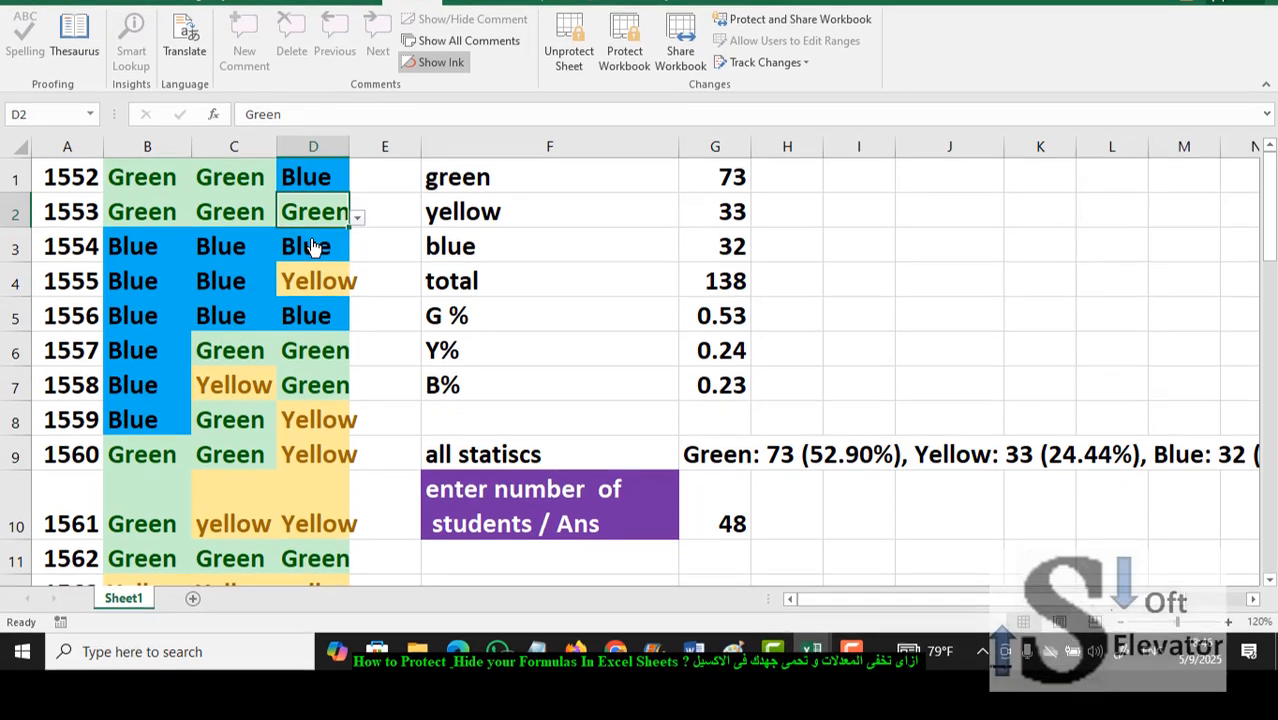
left_click(250, 286)
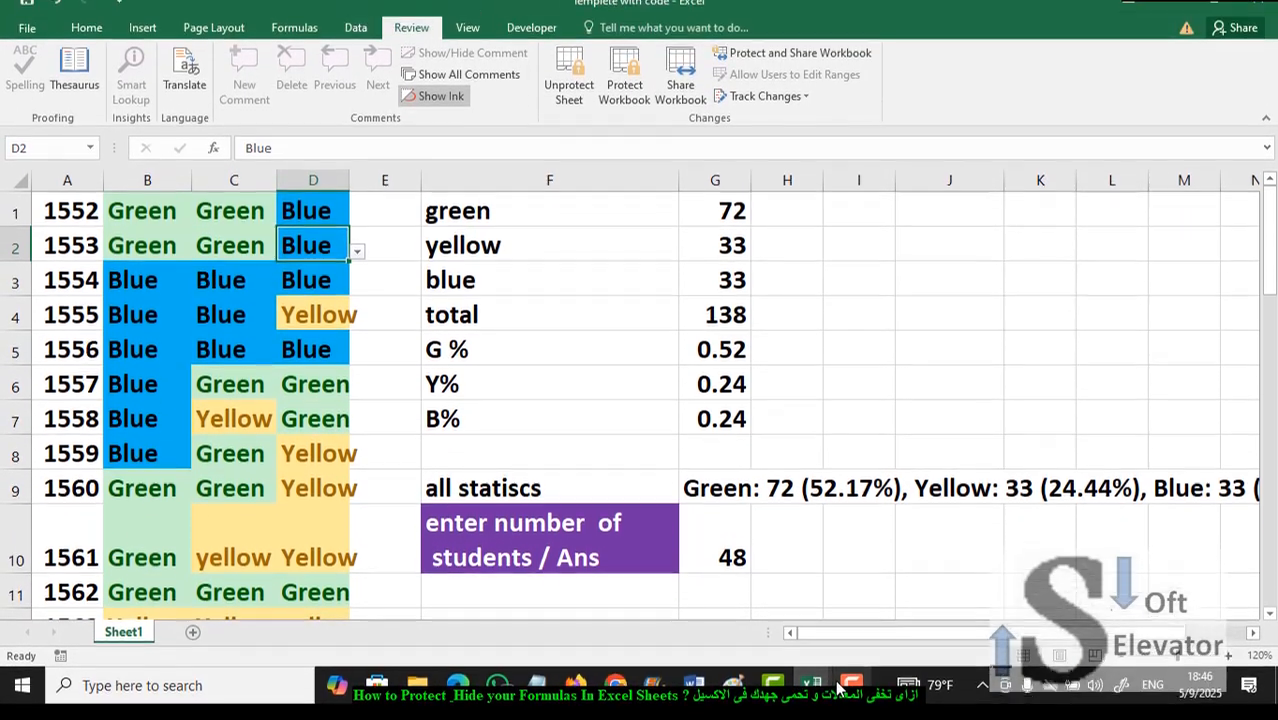
left_click(851, 700)
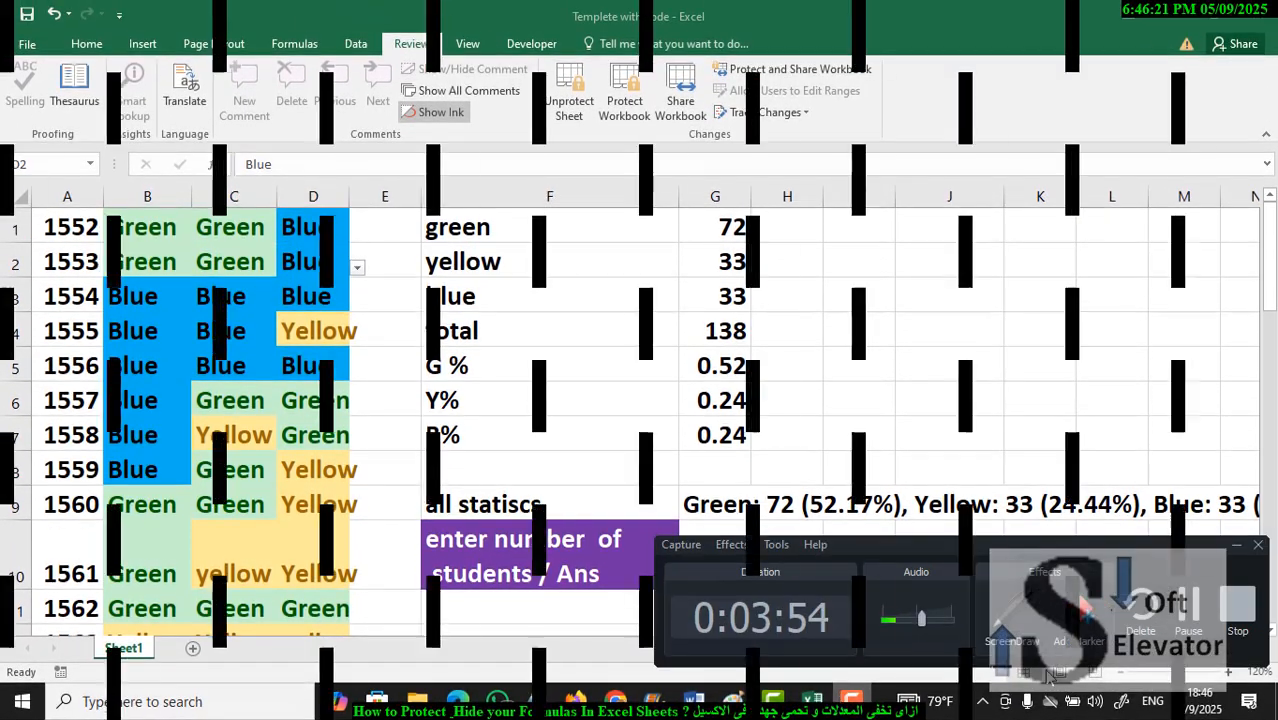